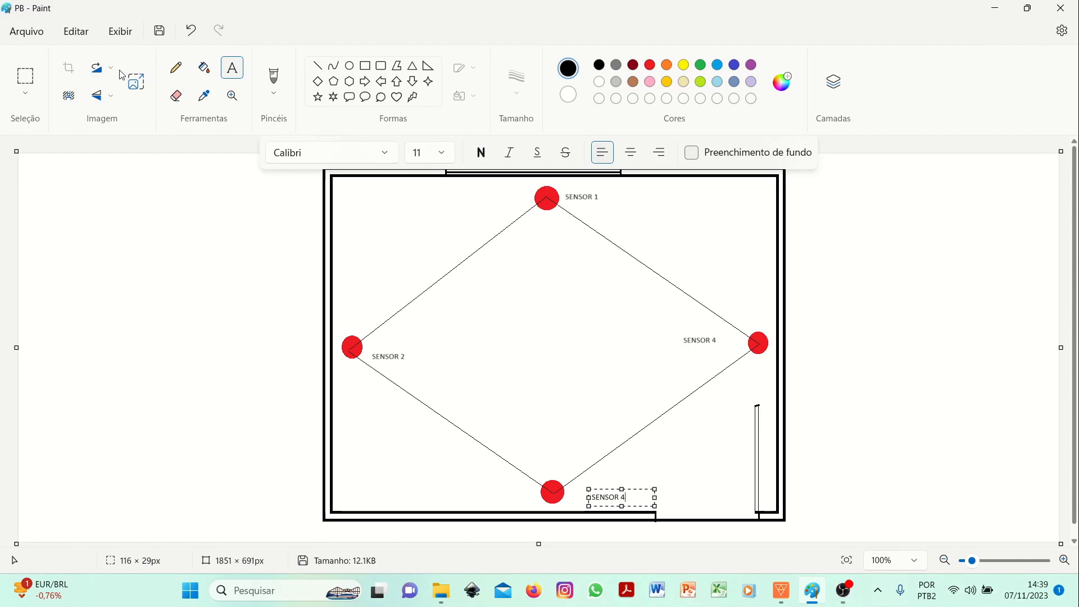
- Finish the SENSOR 4 text label beside the bottom sensor on the floor plan drawing
{"action": "left_click", "coordinate": [641, 489]}
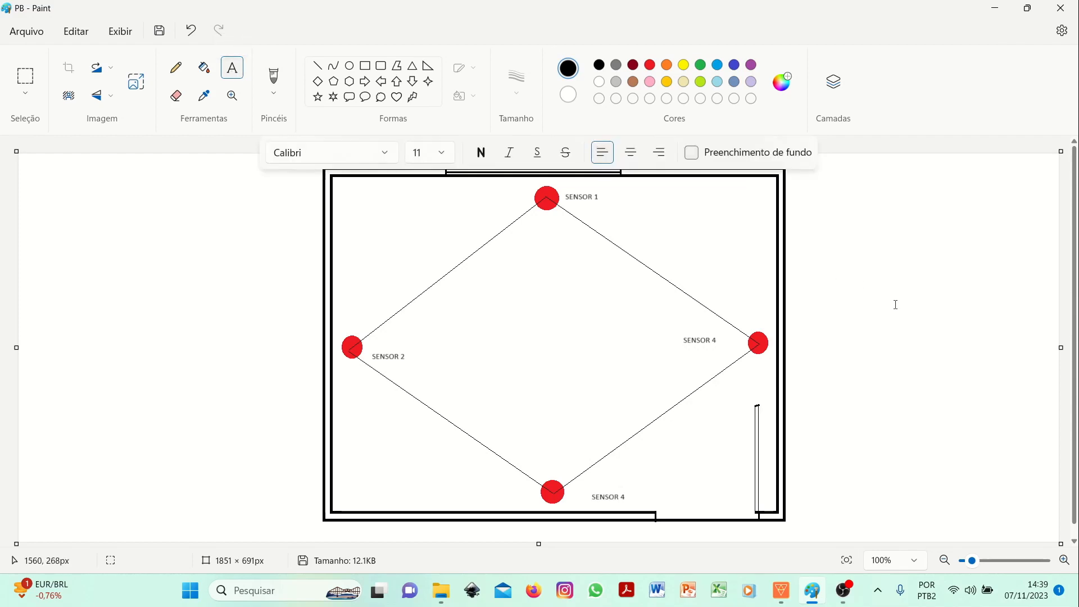
{"action": "left_click", "coordinate": [319, 68]}
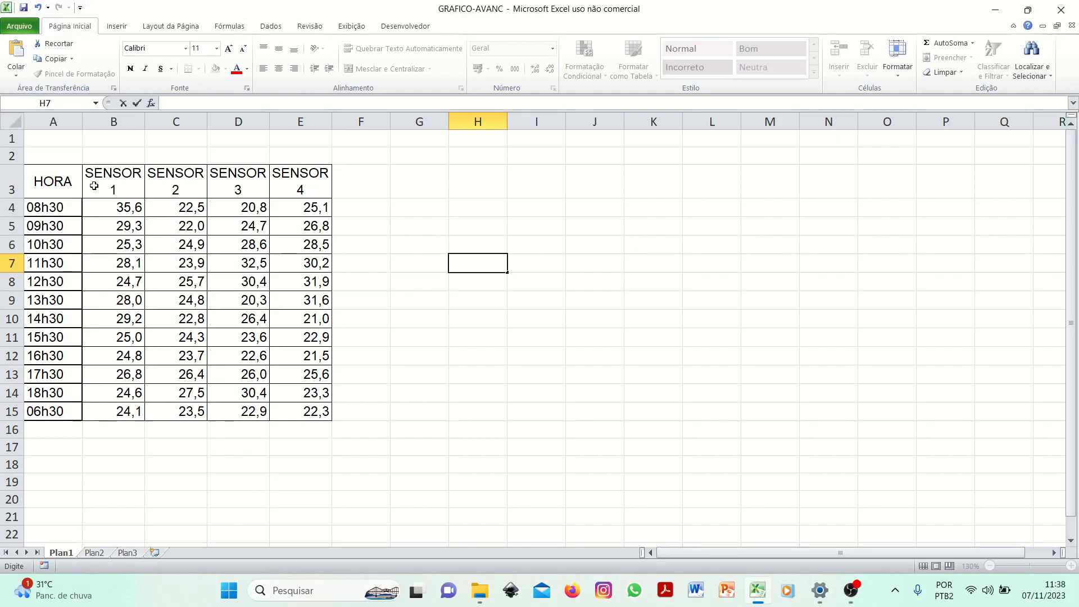
{"action": "left_click_drag", "start_coordinate": [104, 187], "coordinate": [307, 414]}
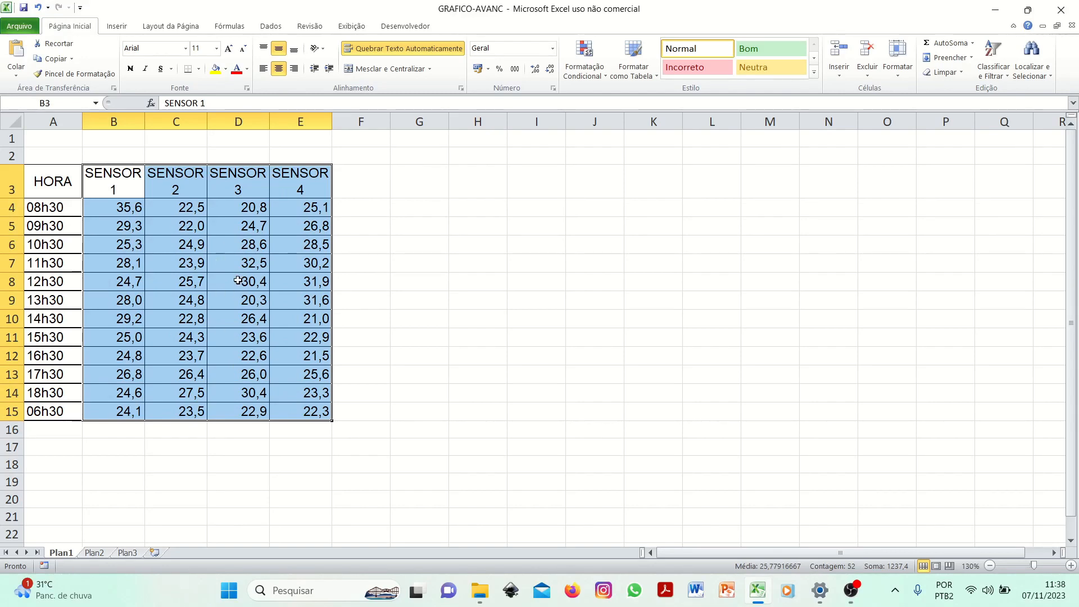
{"action": "left_click", "coordinate": [122, 27]}
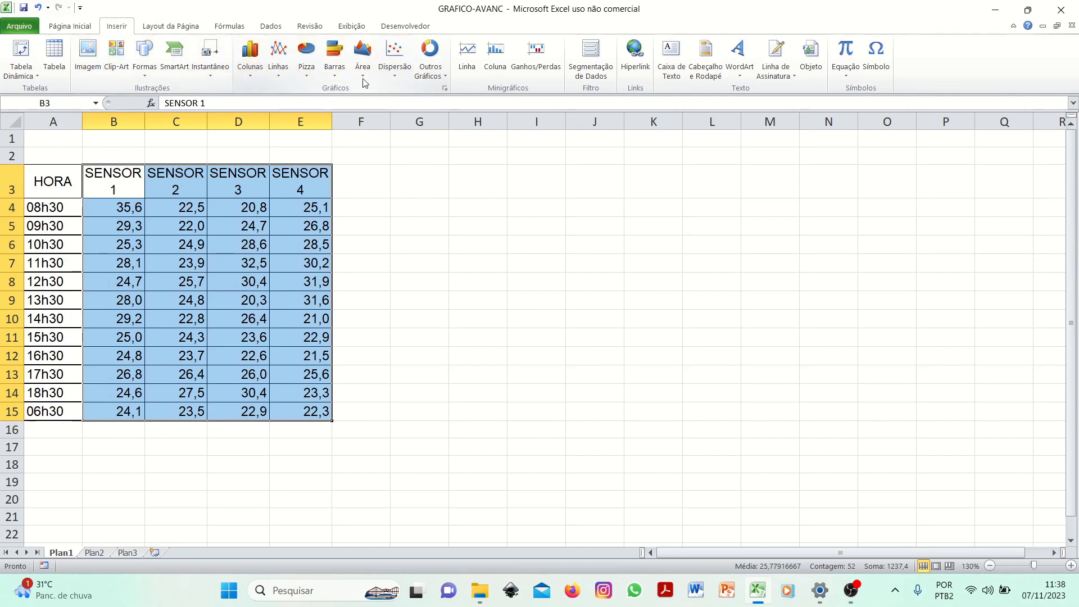
{"action": "left_click", "coordinate": [256, 74]}
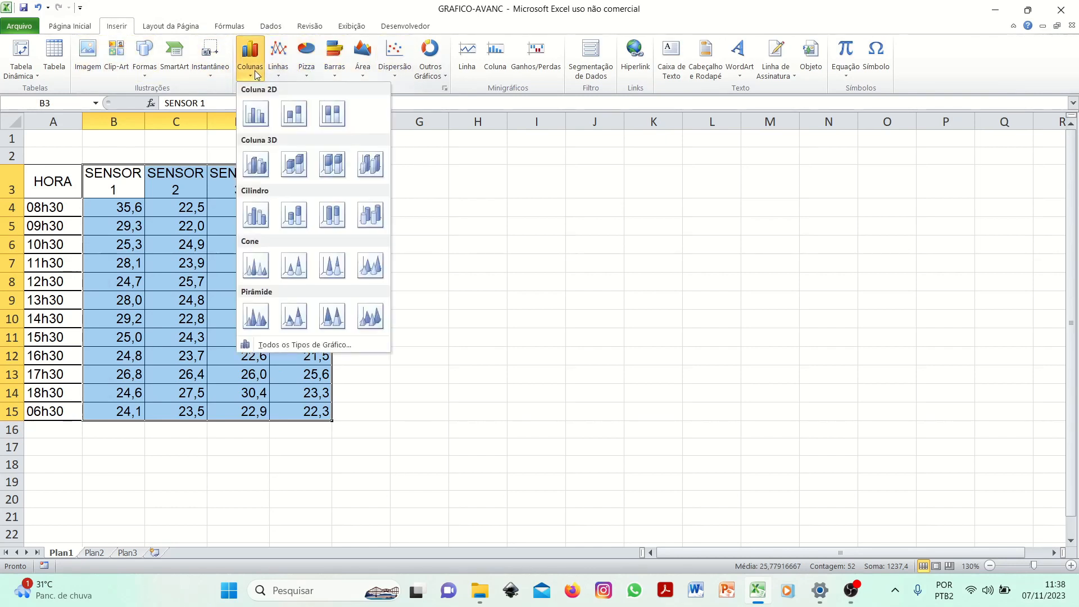
{"action": "left_click", "coordinate": [261, 122]}
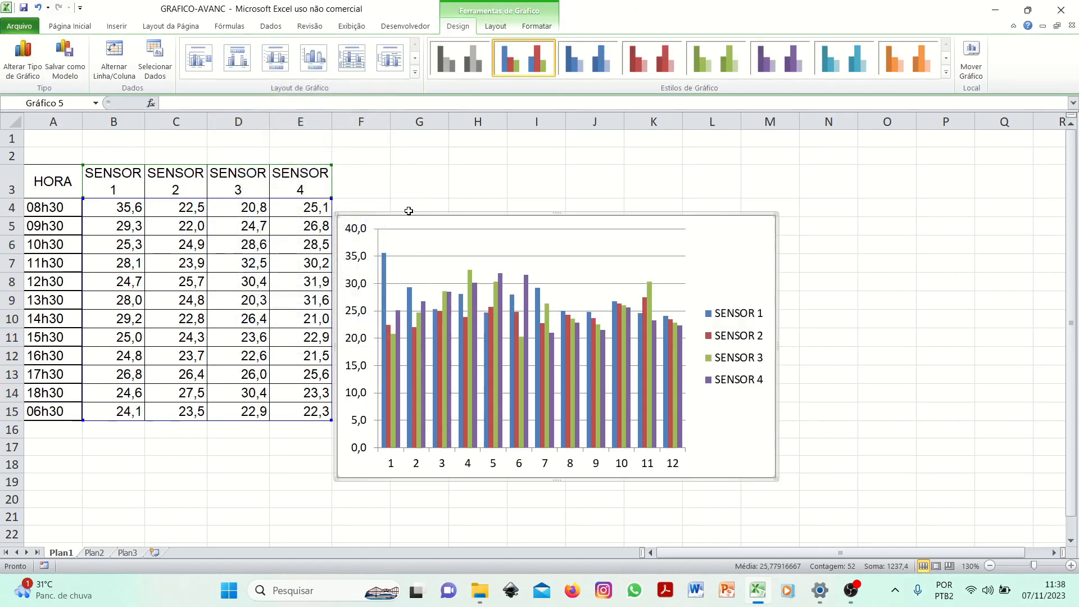
{"action": "left_click_drag", "start_coordinate": [408, 211], "coordinate": [498, 172]}
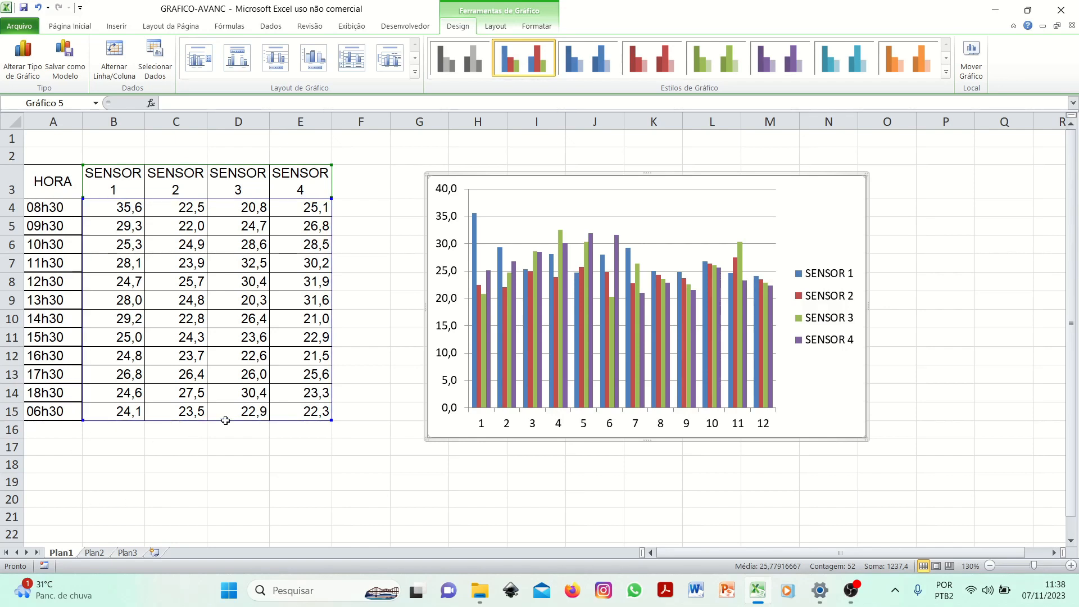
{"action": "key", "text": "Delete"}
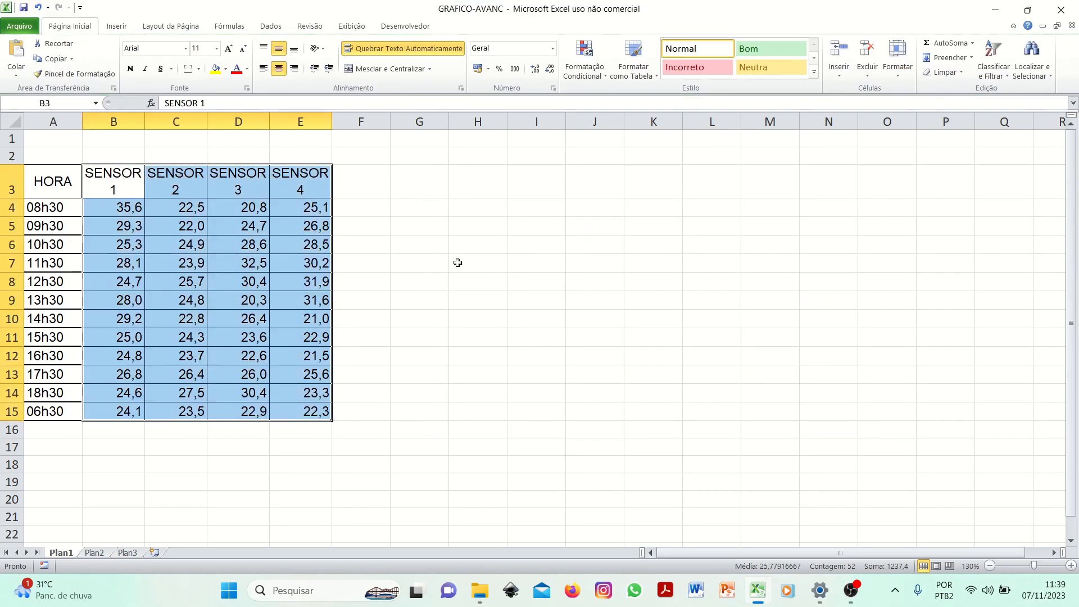
- Insert an empty radar chart with markers and move it beside the sensor table
{"action": "left_click", "coordinate": [483, 262]}
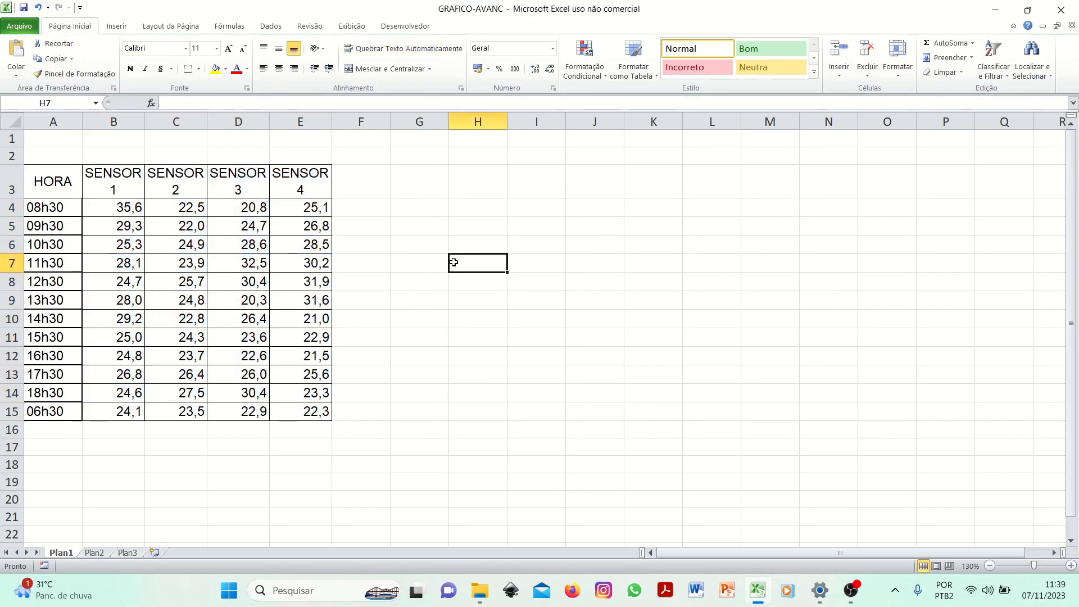
{"action": "left_click", "coordinate": [125, 28]}
{"action": "left_click", "coordinate": [440, 70]}
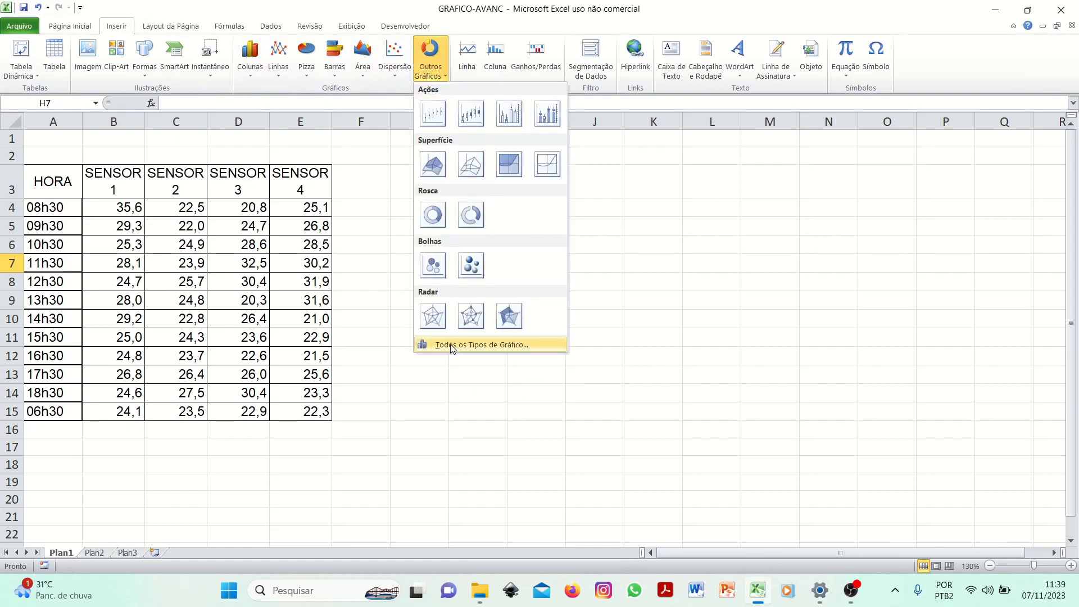
{"action": "left_click", "coordinate": [471, 316]}
{"action": "left_click_drag", "start_coordinate": [488, 215], "coordinate": [564, 185]}
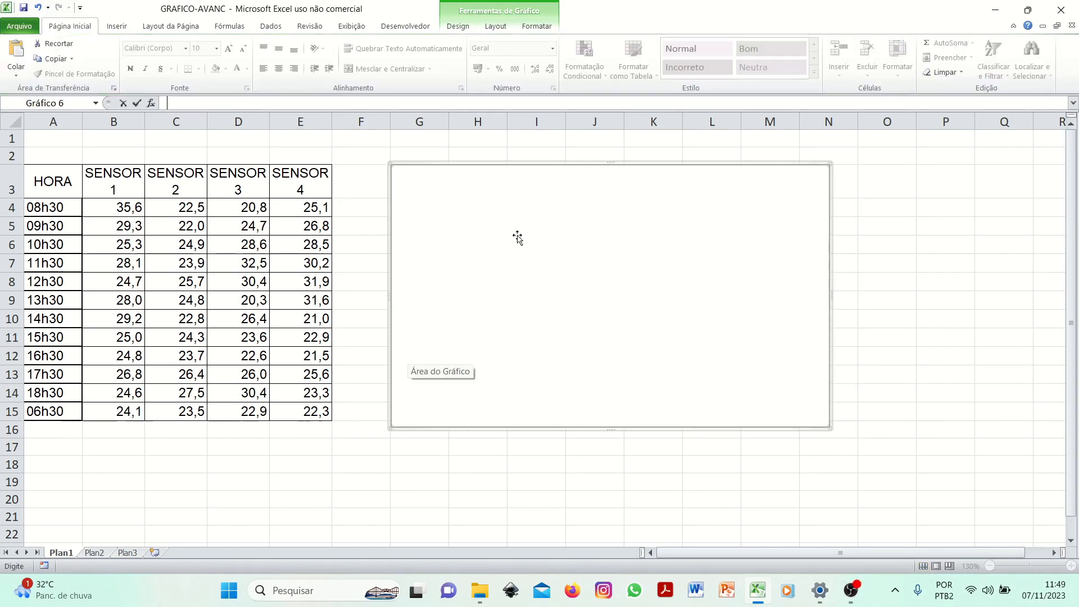
- Open the chart's data source and add a series named 08h30 with values from B4:E4
{"action": "right_click", "coordinate": [536, 268]}
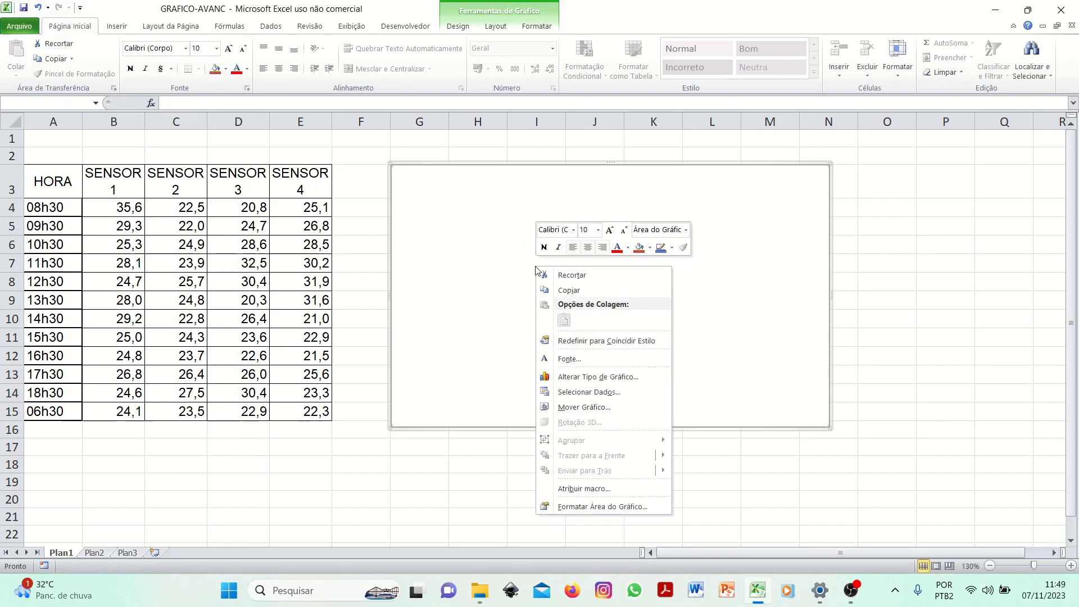
{"action": "left_click", "coordinate": [588, 394]}
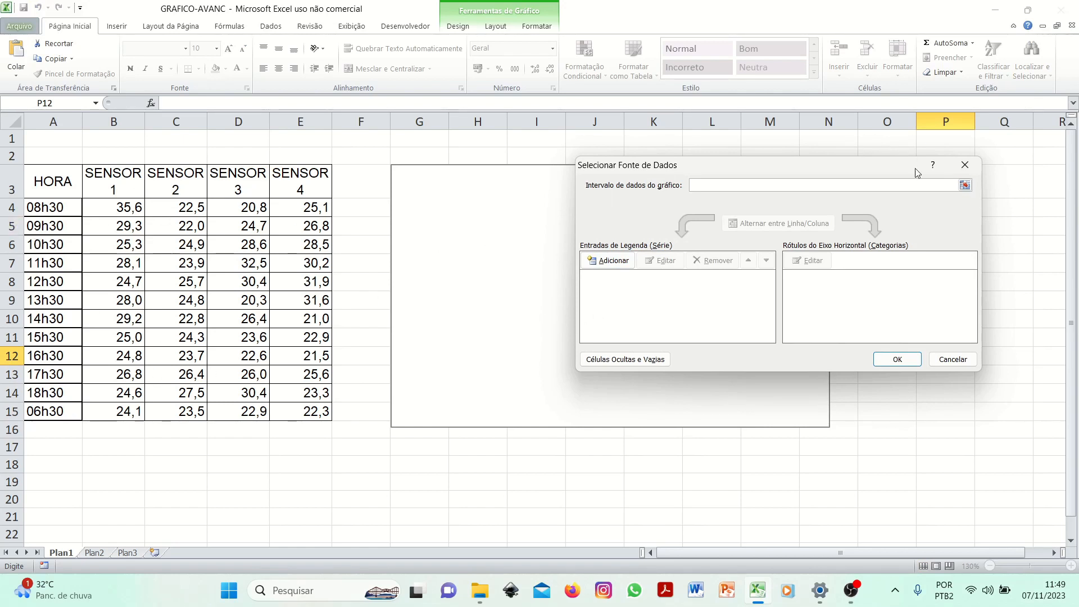
{"action": "left_click", "coordinate": [614, 261]}
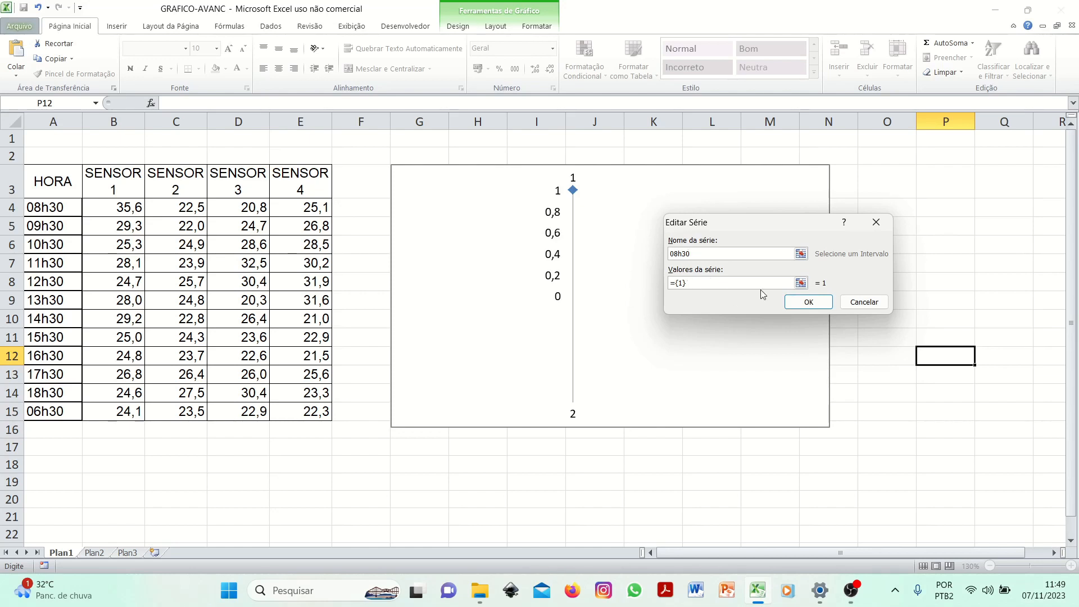
{"action": "left_click", "coordinate": [800, 283]}
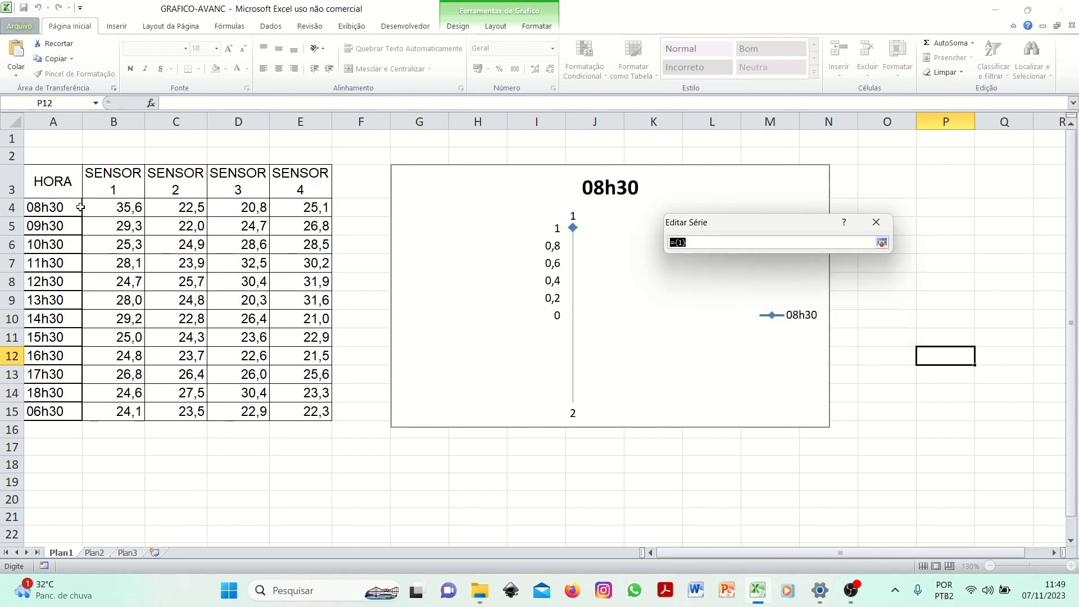
{"action": "left_click_drag", "start_coordinate": [104, 209], "coordinate": [298, 206]}
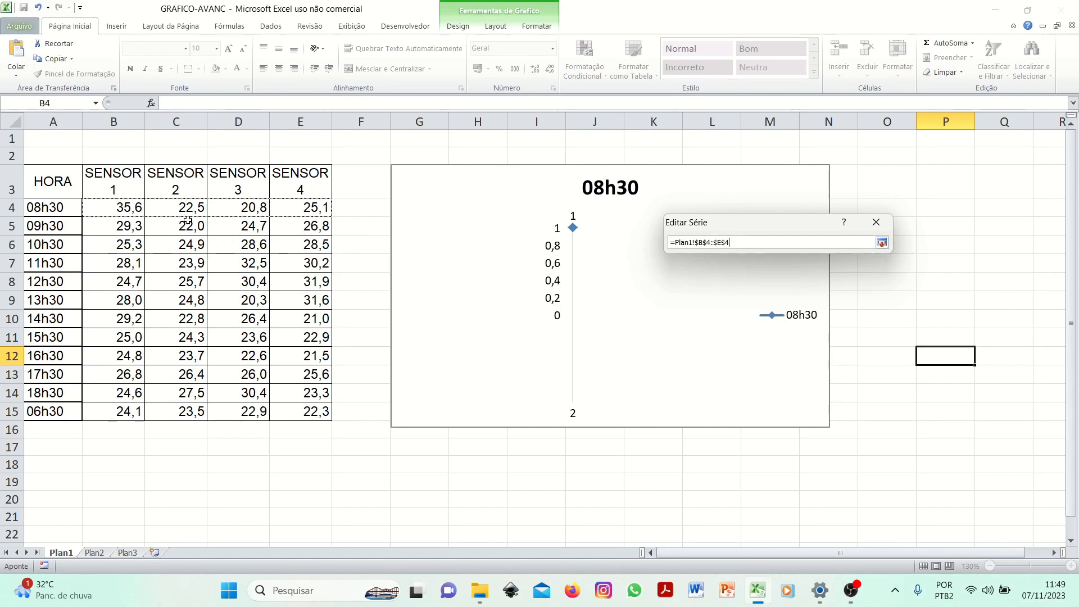
{"action": "left_click", "coordinate": [880, 244]}
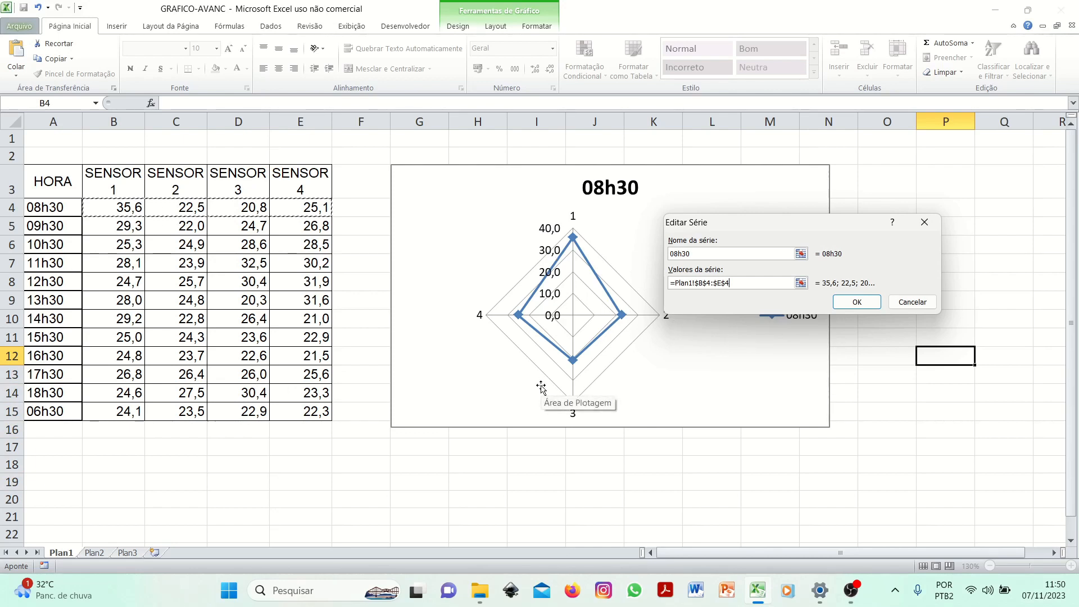
{"action": "left_click", "coordinate": [861, 306]}
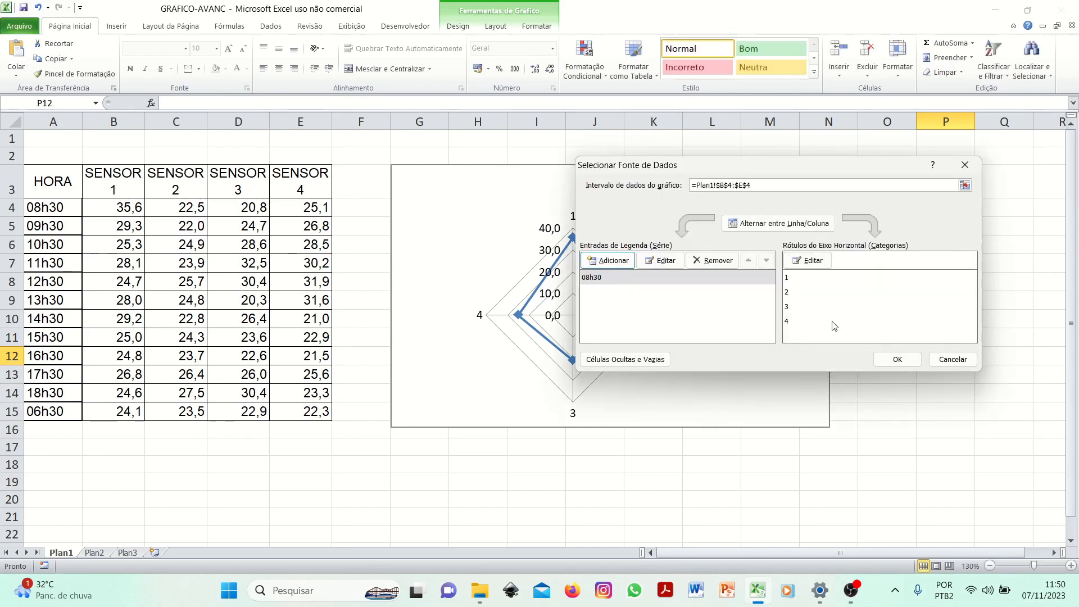
- Add a series named 09h30 with values from B5:E5 to the radar chart
{"action": "left_click", "coordinate": [611, 283]}
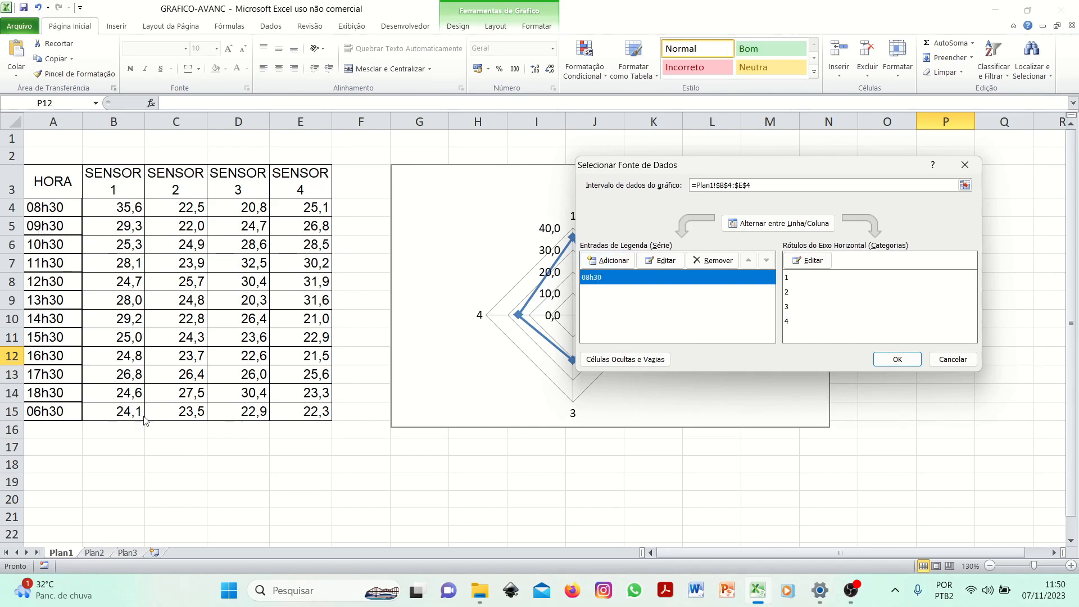
{"action": "left_click", "coordinate": [617, 262]}
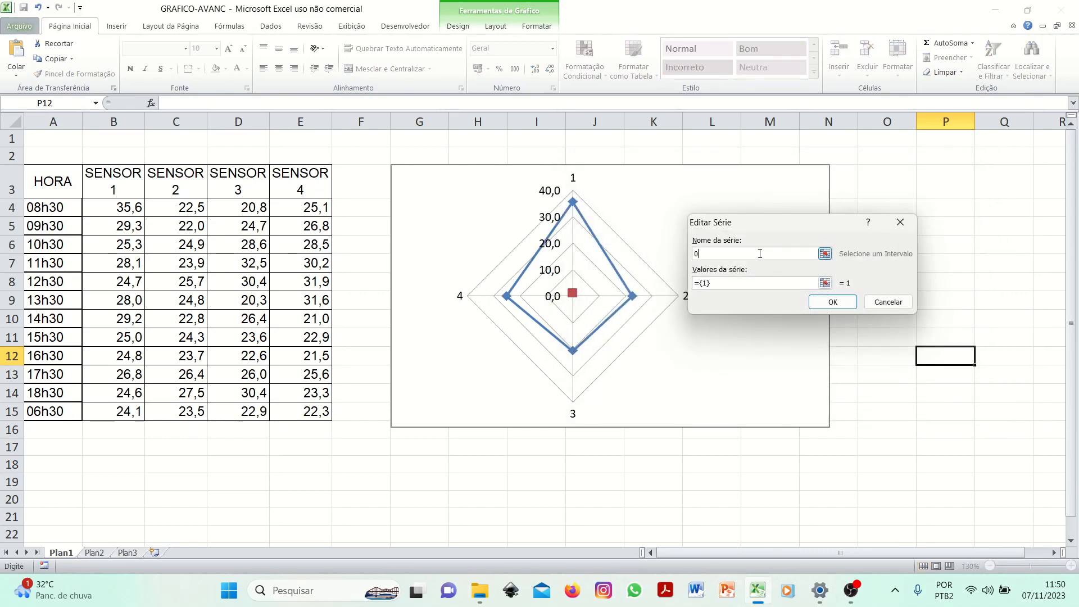
{"action": "type", "text": "09h30"}
{"action": "left_click", "coordinate": [824, 283]}
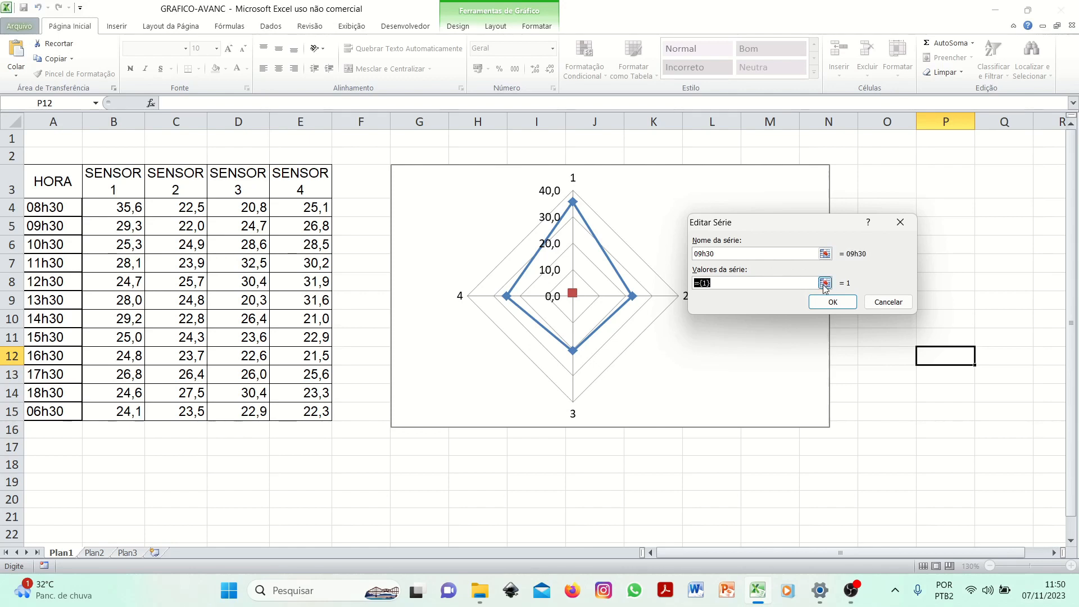
{"action": "left_click_drag", "start_coordinate": [116, 228], "coordinate": [301, 225]}
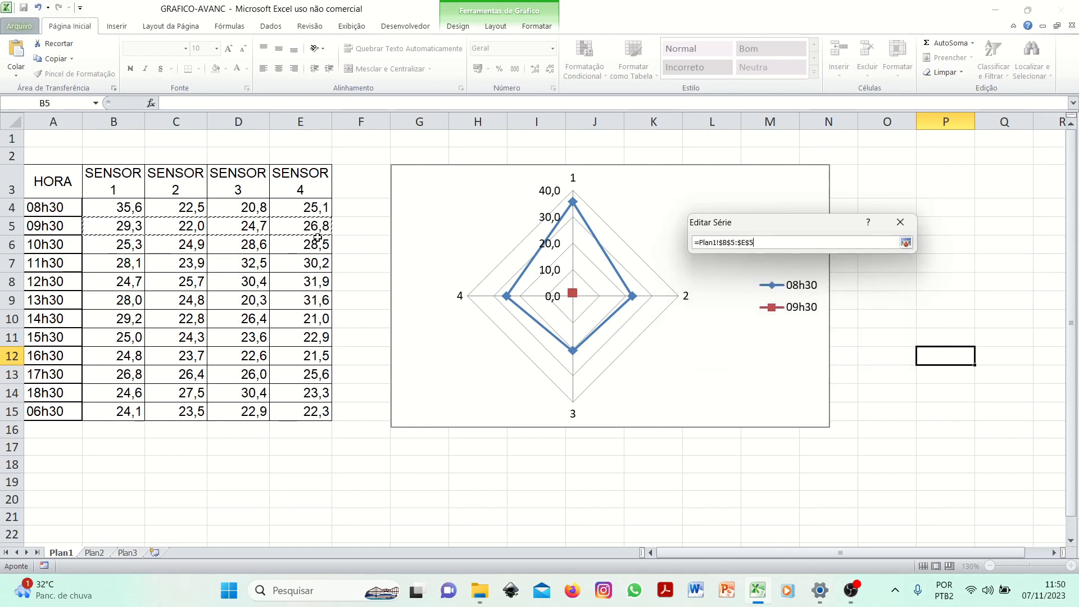
{"action": "left_click", "coordinate": [906, 243]}
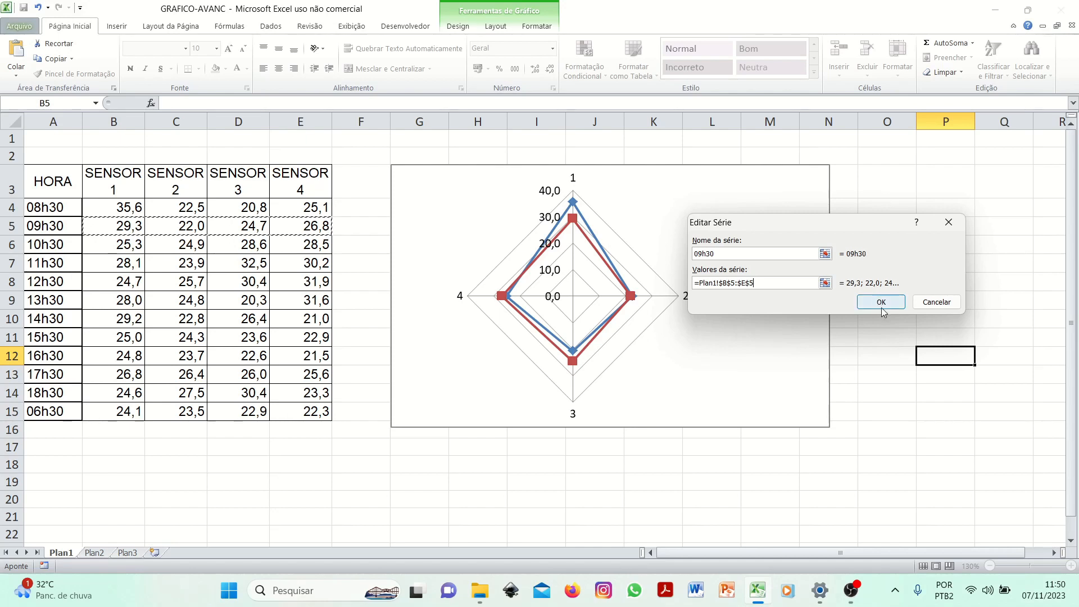
{"action": "left_click_drag", "start_coordinate": [723, 231], "coordinate": [720, 197]}
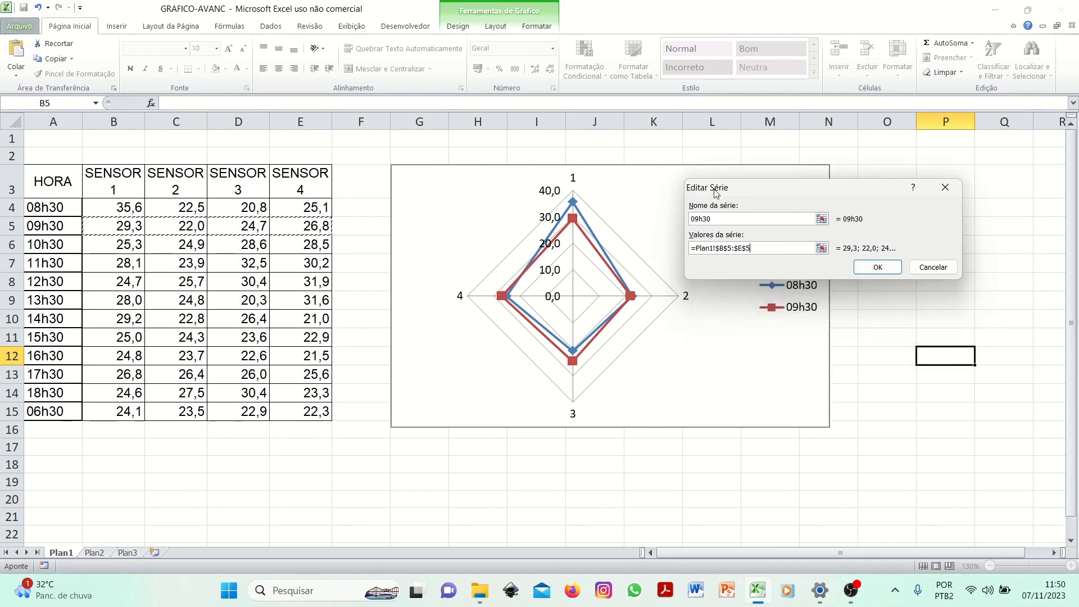
{"action": "left_click", "coordinate": [877, 267]}
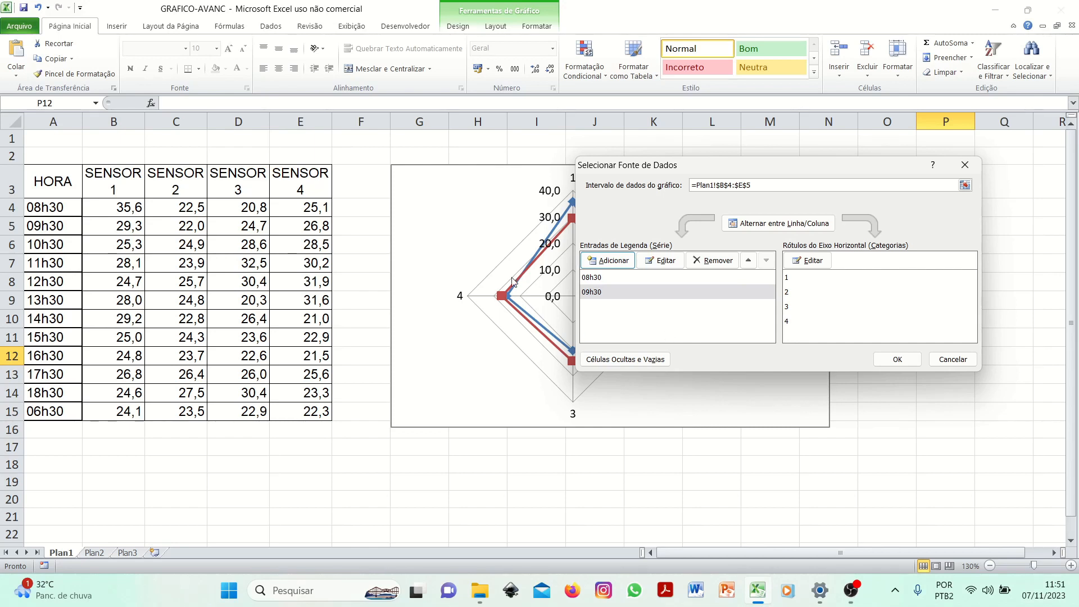
- Add a series named 10h30 with values from B6:E6 to the radar chart
{"action": "left_click_drag", "start_coordinate": [622, 173], "coordinate": [675, 215]}
{"action": "left_click", "coordinate": [669, 302]}
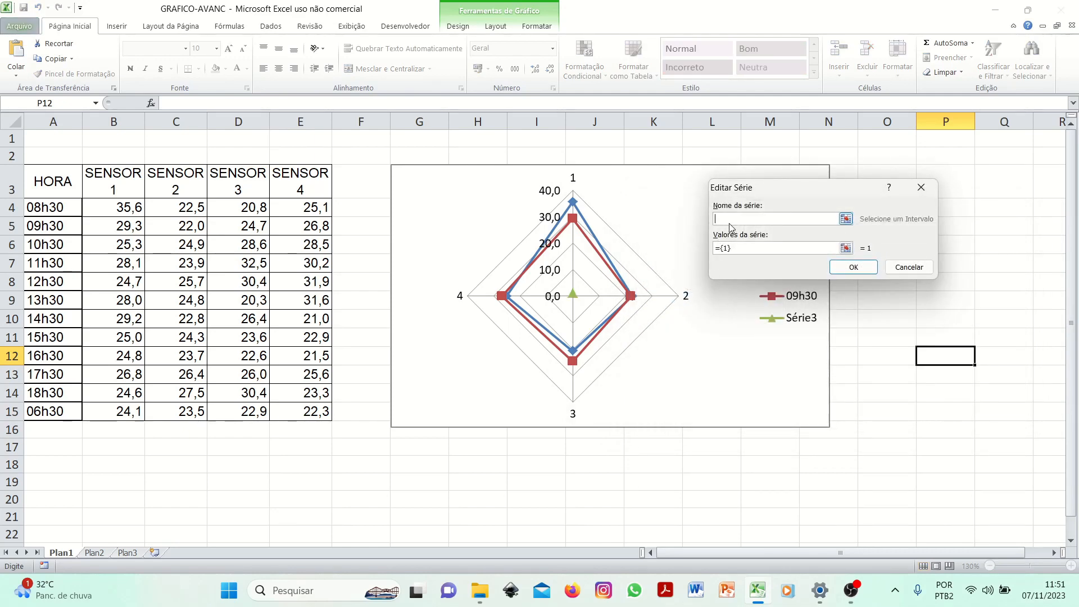
{"action": "type", "text": "10h30"}
{"action": "left_click", "coordinate": [846, 248]}
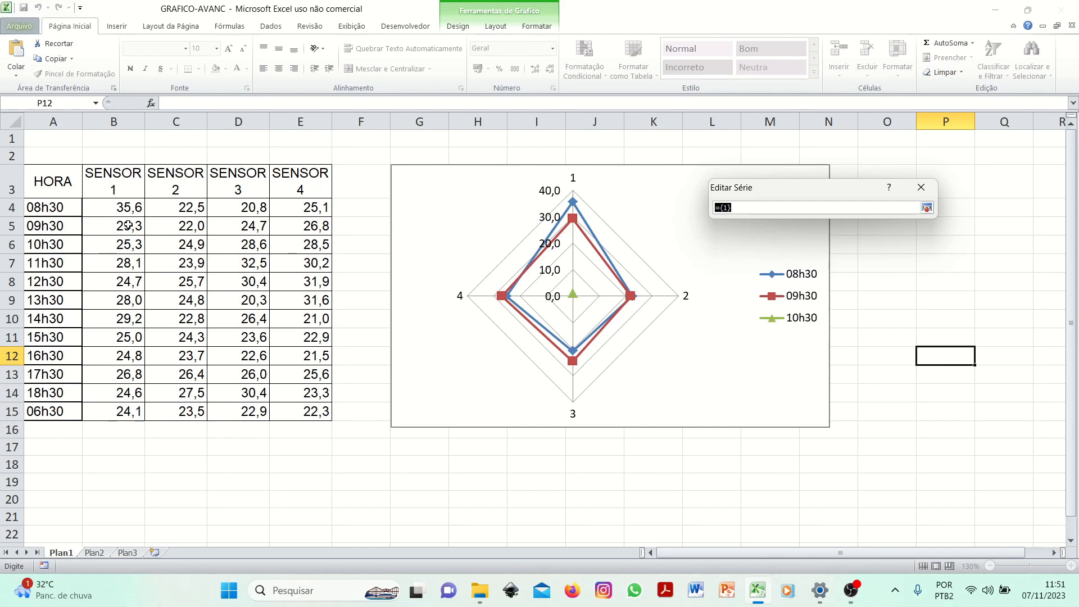
{"action": "left_click_drag", "start_coordinate": [122, 246], "coordinate": [286, 246]}
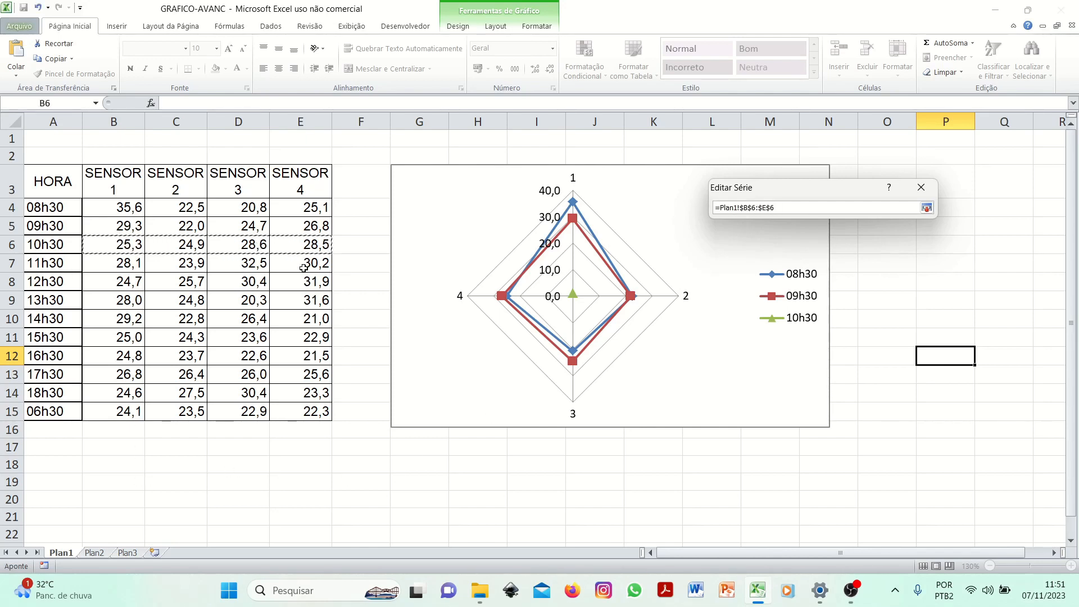
{"action": "left_click", "coordinate": [926, 208]}
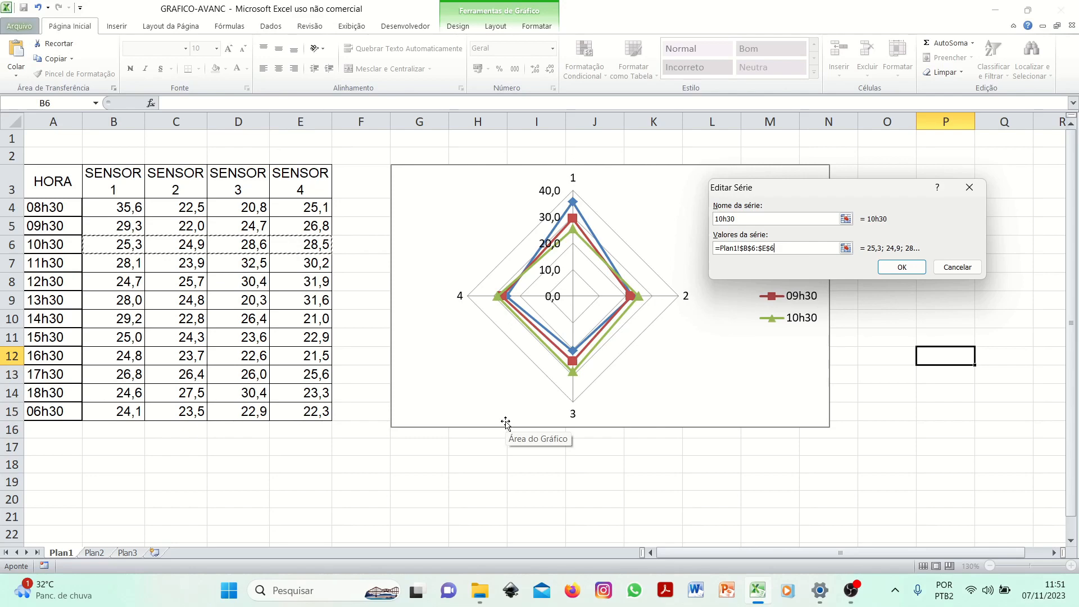
{"action": "left_click", "coordinate": [896, 269]}
- Add a series named 11h30 with values from B7:E7 to the radar chart
{"action": "left_click", "coordinate": [663, 301]}
{"action": "left_click", "coordinate": [771, 218]}
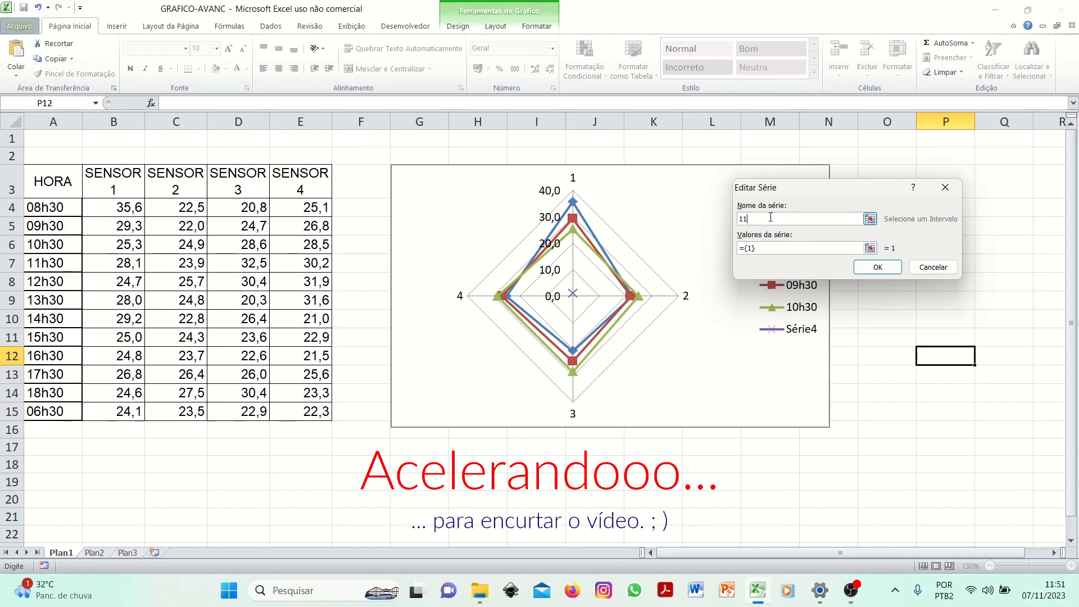
{"action": "left_click", "coordinate": [869, 248]}
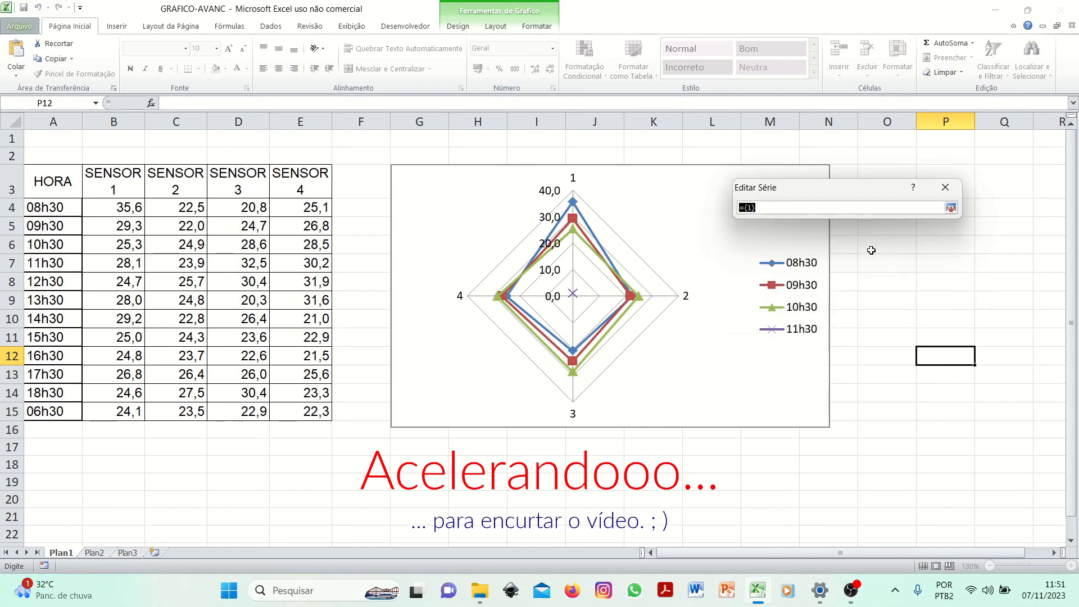
{"action": "left_click", "coordinate": [134, 263]}
{"action": "left_click_drag", "start_coordinate": [135, 263], "coordinate": [321, 266]}
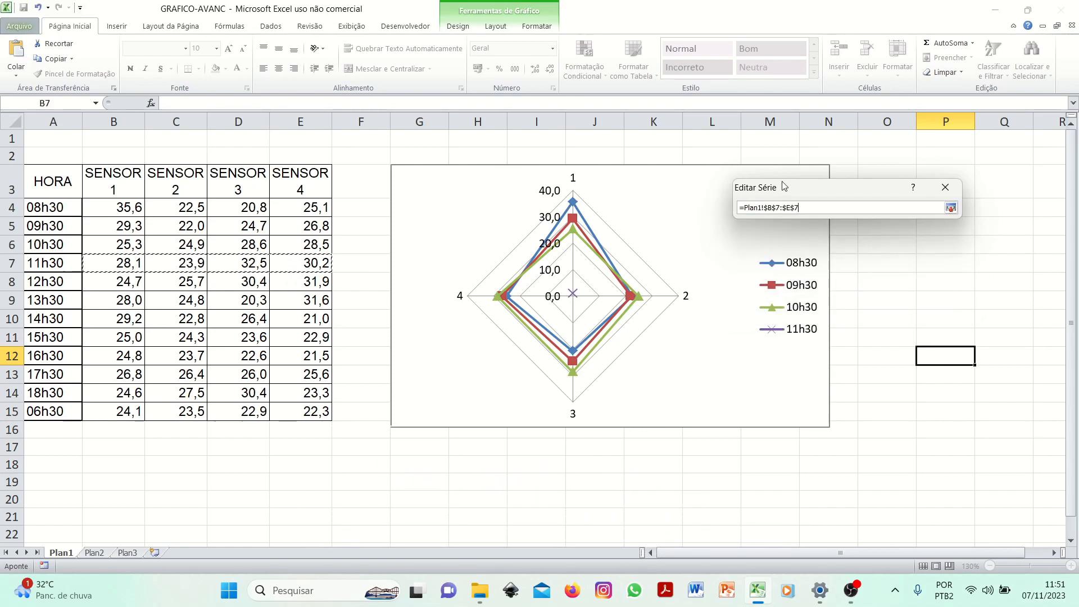
{"action": "left_click", "coordinate": [950, 208]}
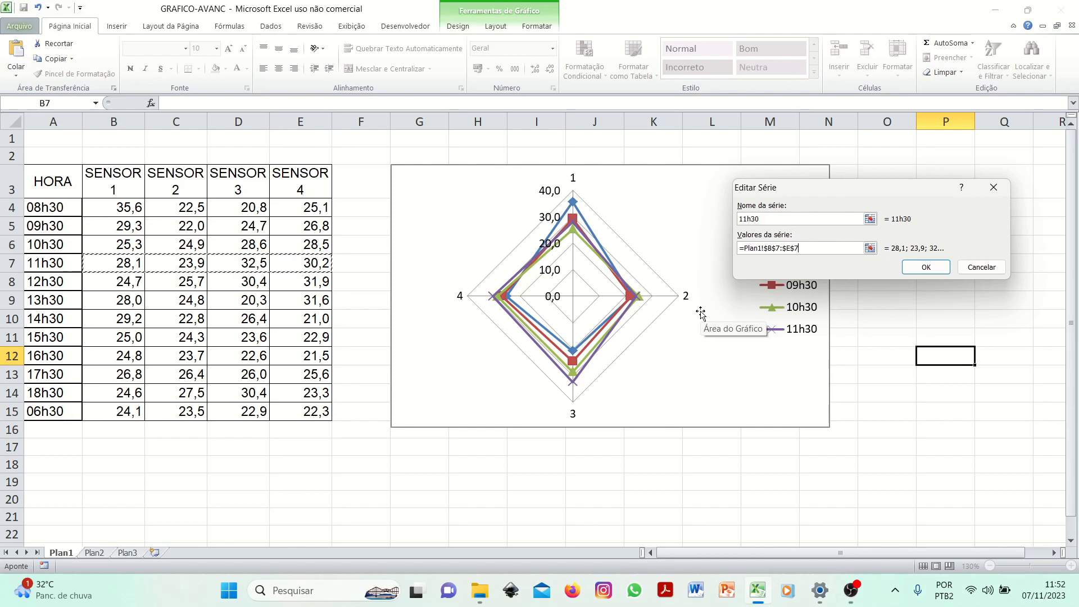
{"action": "left_click", "coordinate": [923, 269]}
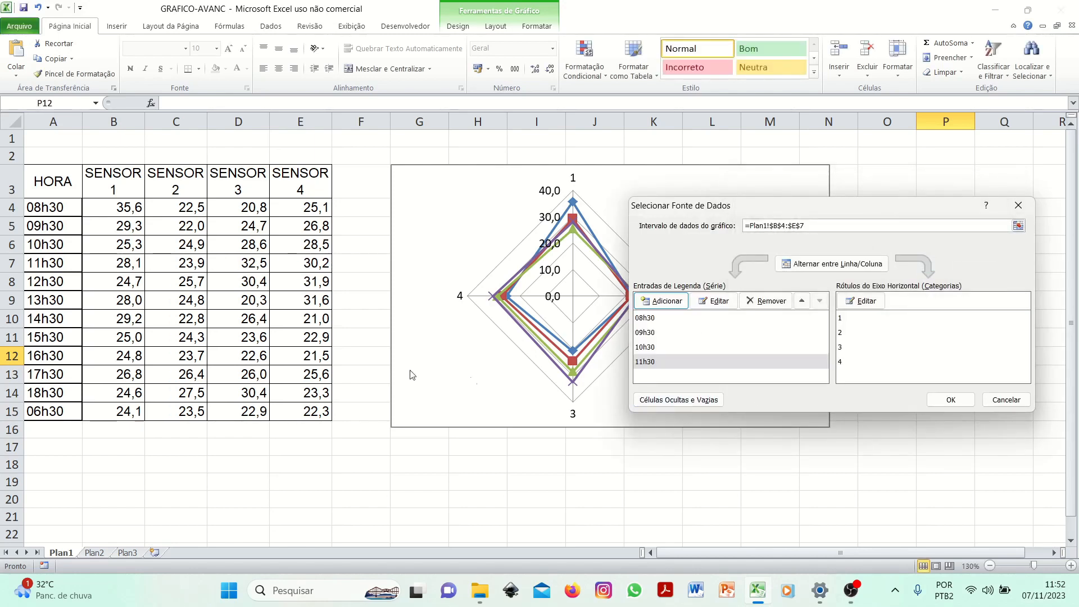
- Add a series named 12h30 with values from B8:E8 to the radar chart
{"action": "left_click", "coordinate": [663, 301]}
{"action": "type", "text": "12h30"}
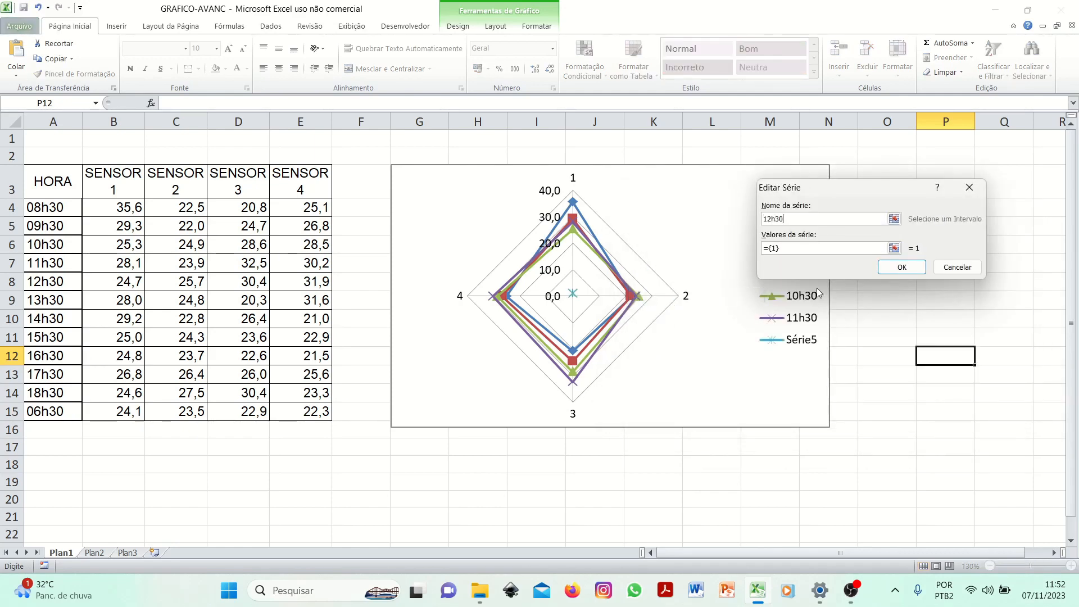
{"action": "left_click", "coordinate": [894, 247]}
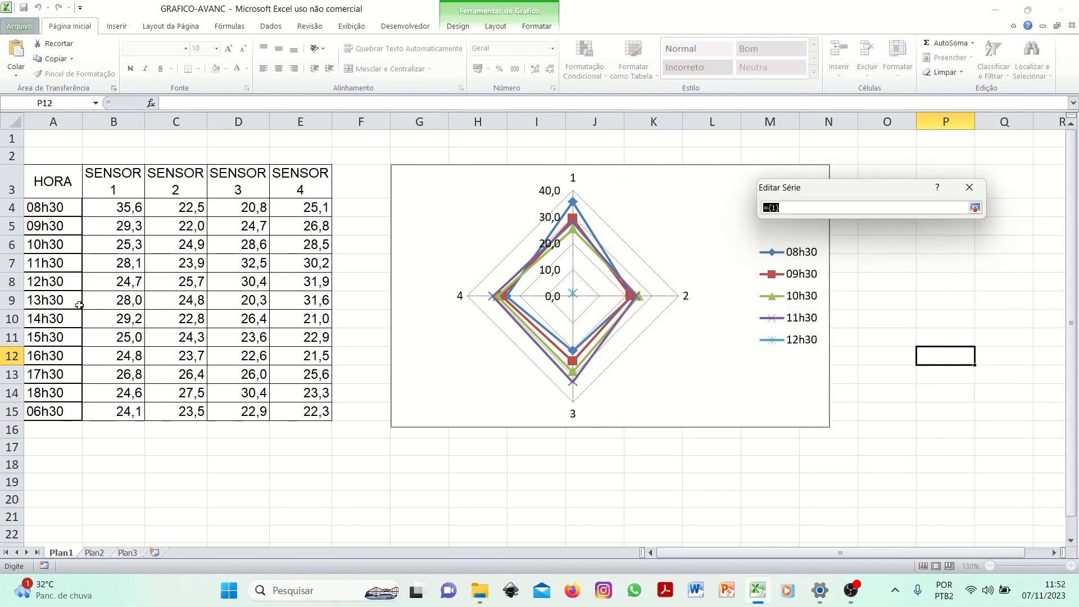
{"action": "left_click", "coordinate": [123, 282]}
{"action": "left_click_drag", "start_coordinate": [115, 300], "coordinate": [316, 301]}
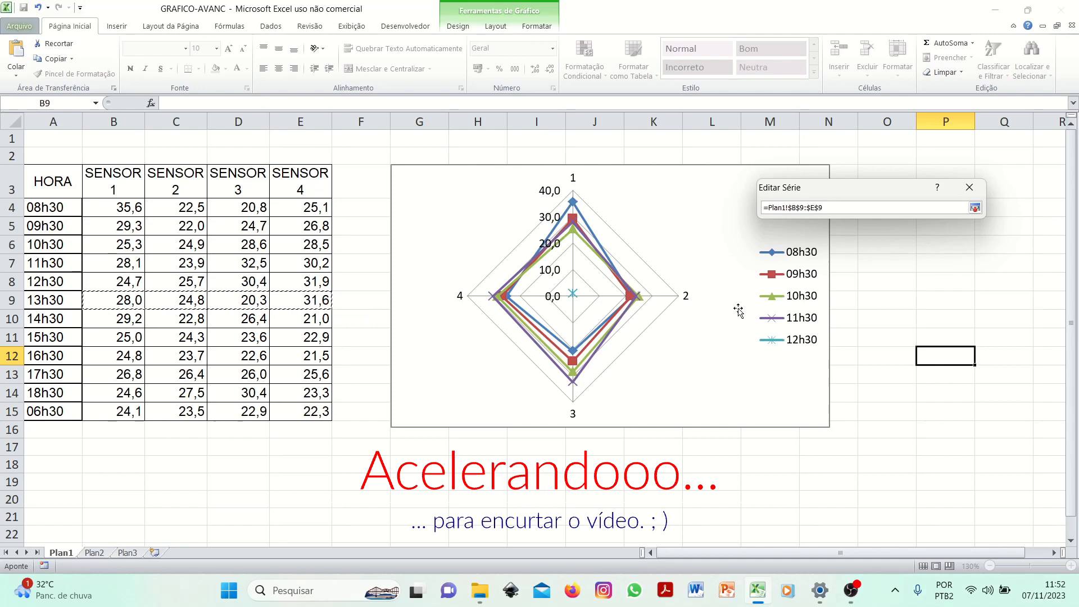
{"action": "left_click_drag", "start_coordinate": [115, 283], "coordinate": [316, 283]}
{"action": "left_click", "coordinate": [975, 208]}
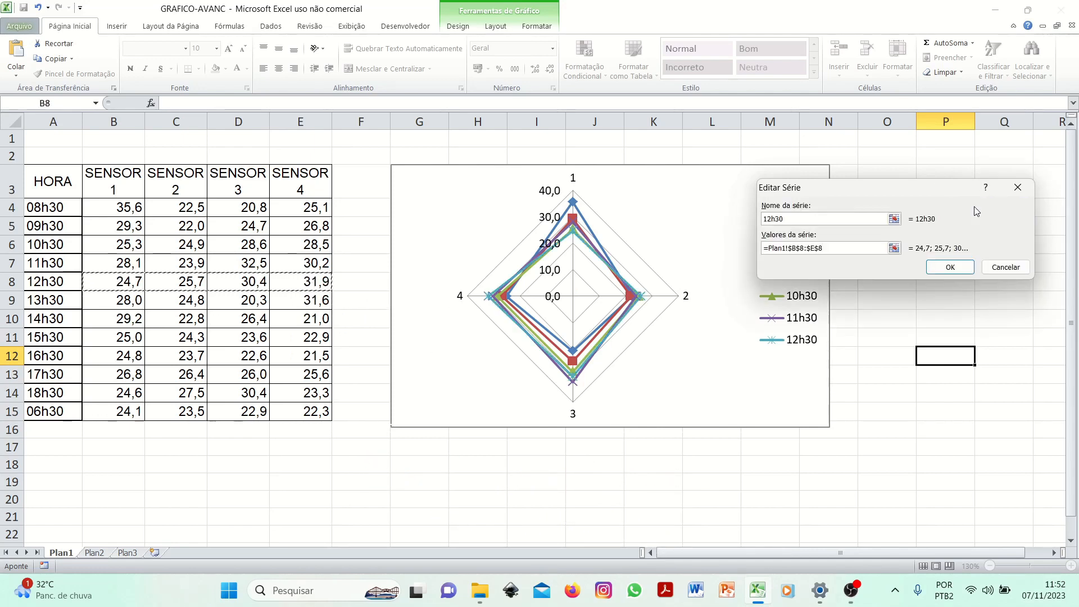
{"action": "left_click_drag", "start_coordinate": [837, 194], "coordinate": [759, 202]}
{"action": "left_click", "coordinate": [872, 275]}
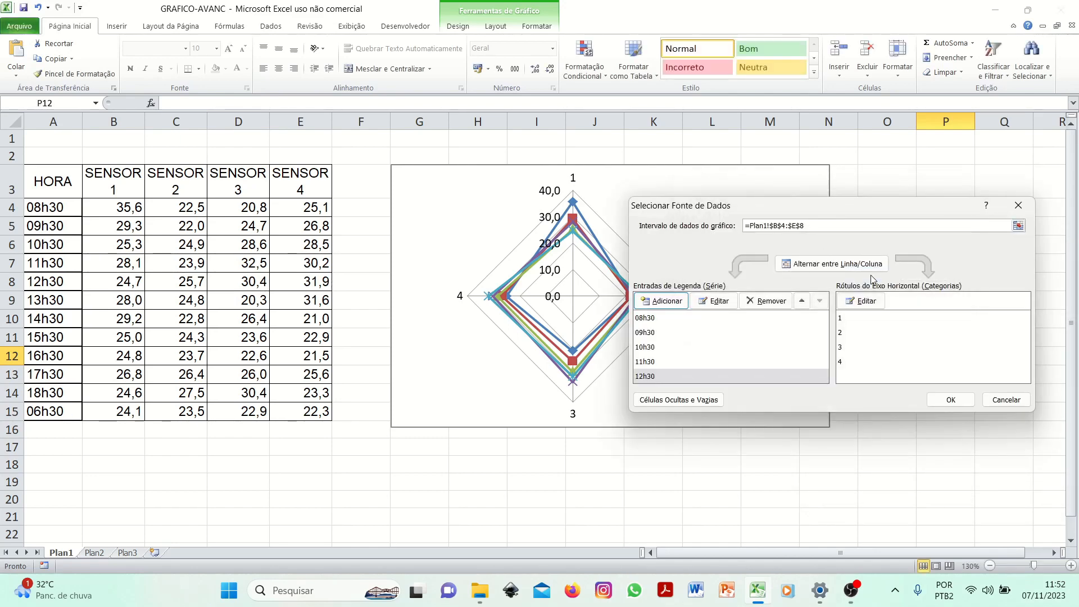
- Add series 13h30 through 06h30, each taking values from its own row, ending with 06h30 from B15:E15
{"action": "left_click", "coordinate": [669, 307]}
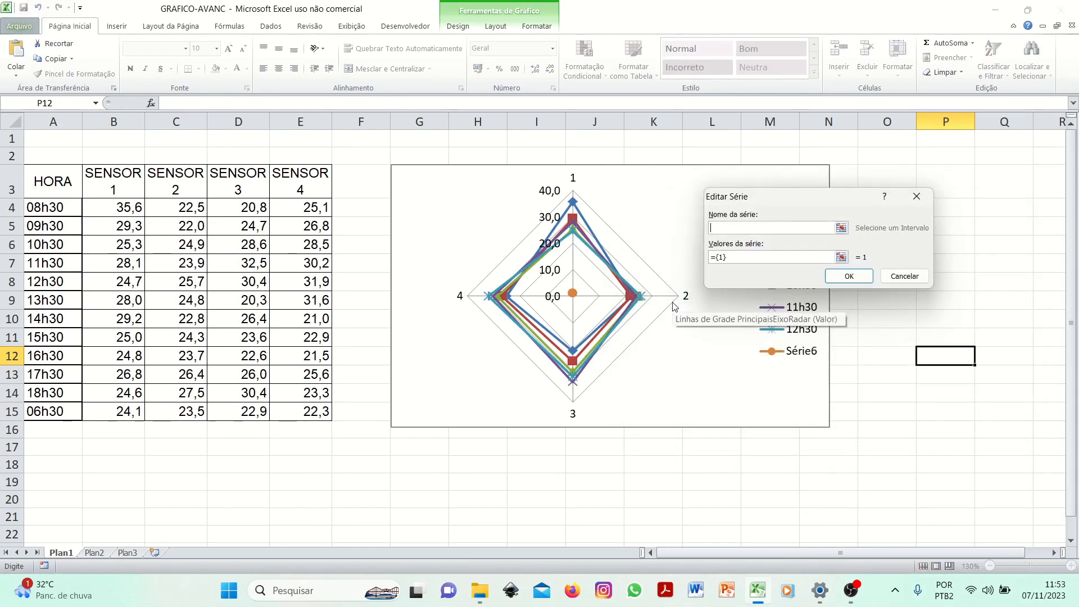
{"action": "left_click", "coordinate": [841, 257]}
{"action": "left_click", "coordinate": [128, 301]}
{"action": "left_click_drag", "start_coordinate": [128, 301], "coordinate": [323, 303]}
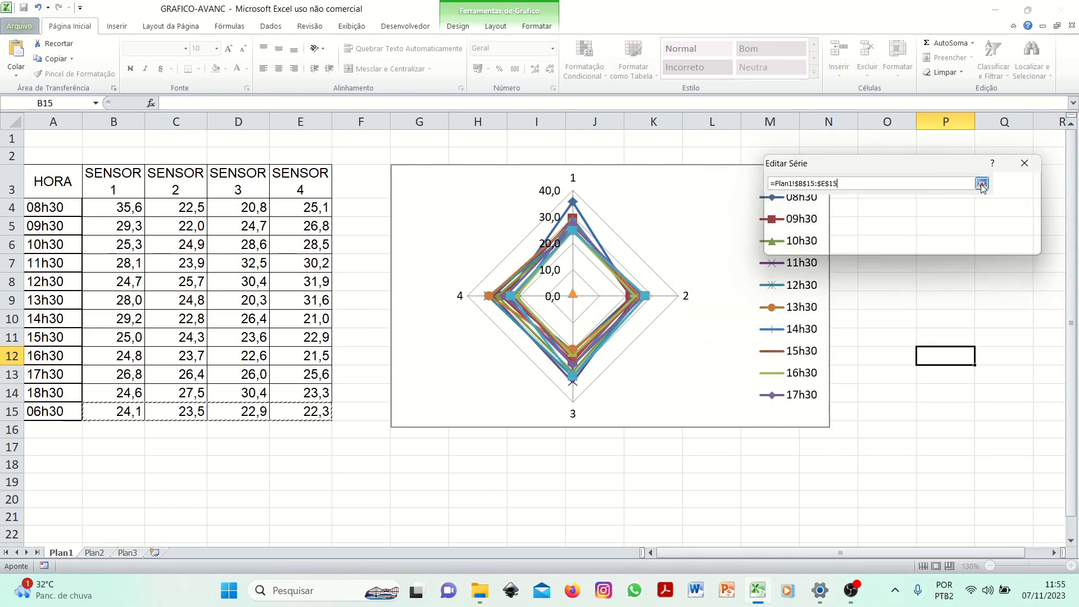
{"action": "left_click", "coordinate": [980, 183]}
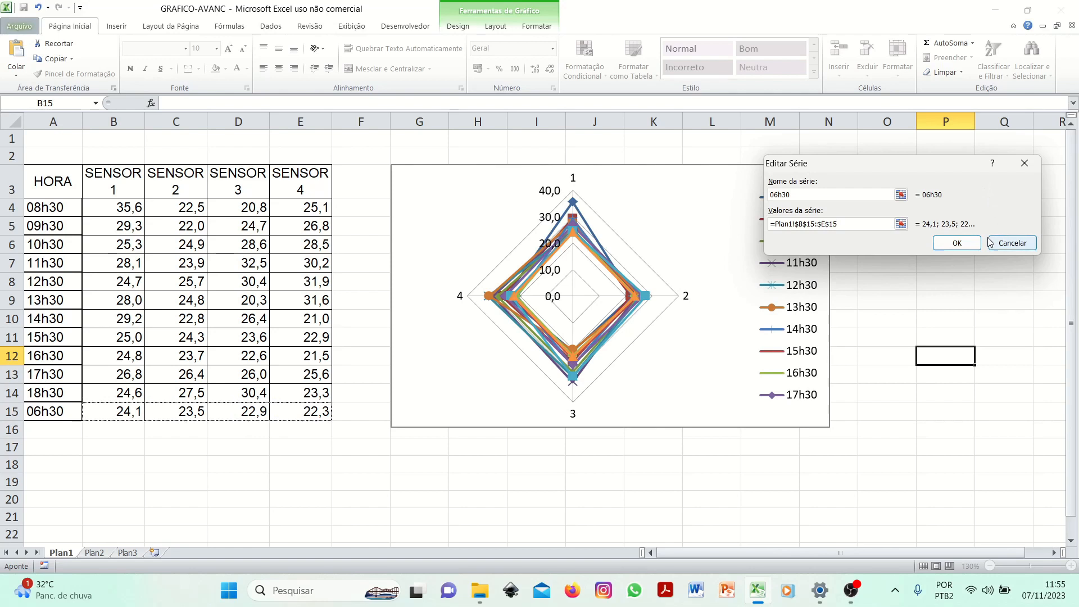
{"action": "left_click", "coordinate": [968, 243]}
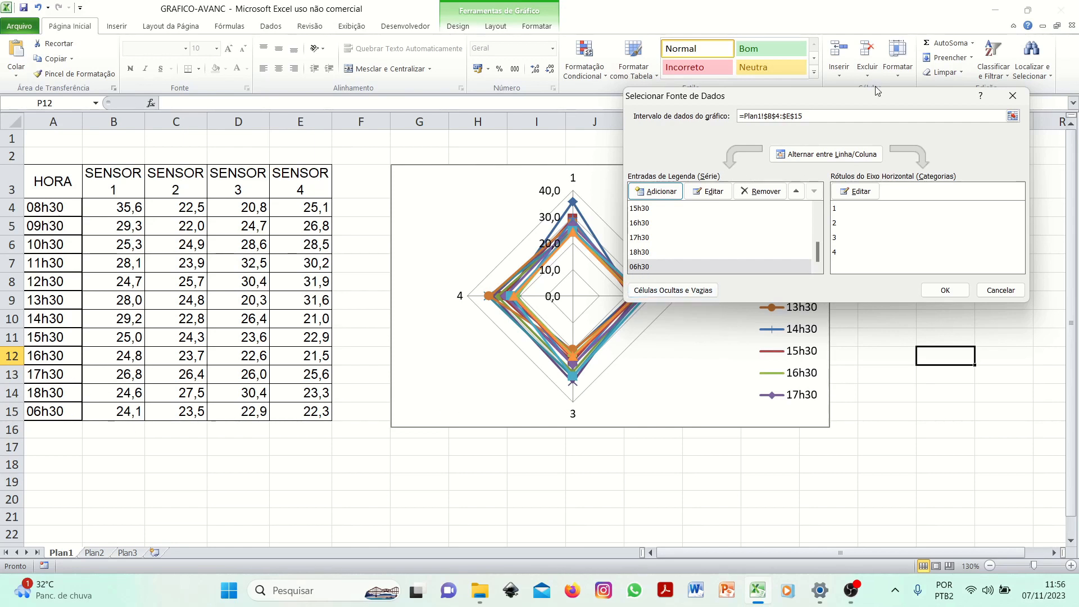
- Set the horizontal axis category labels to the sensor headers in B3:E3 and confirm the data source
{"action": "left_click_drag", "start_coordinate": [855, 101], "coordinate": [874, 100]}
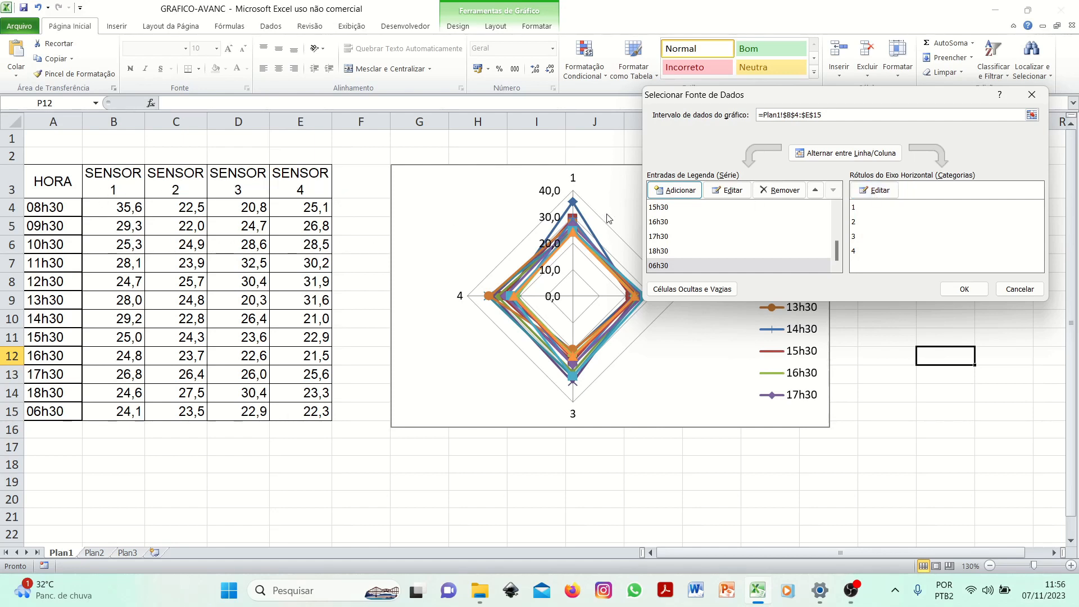
{"action": "left_click", "coordinate": [861, 208]}
{"action": "left_click", "coordinate": [860, 222]}
{"action": "left_click", "coordinate": [860, 236]}
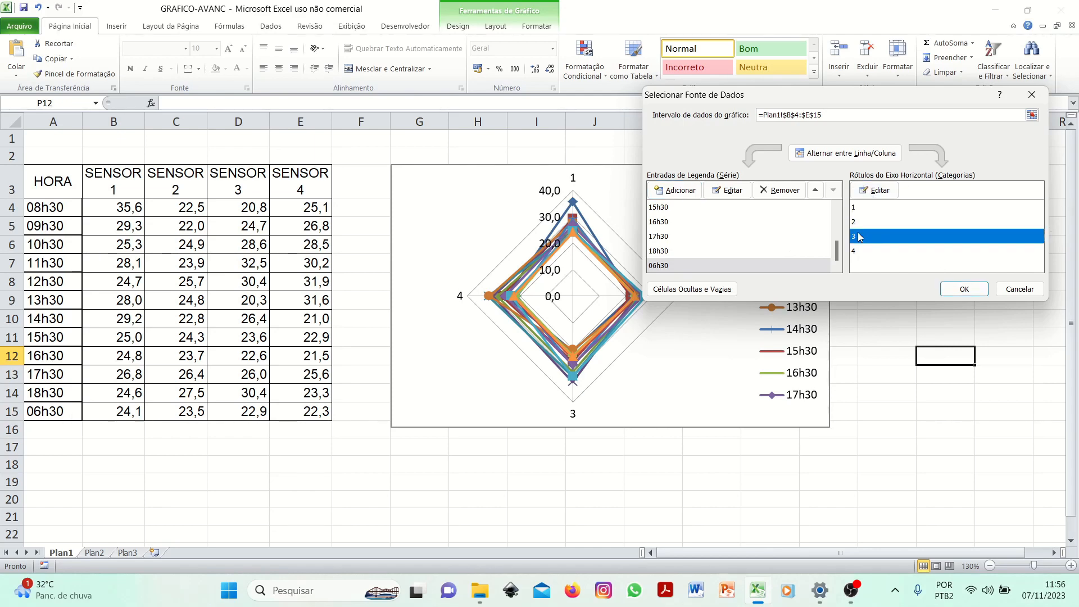
{"action": "left_click", "coordinate": [877, 190]}
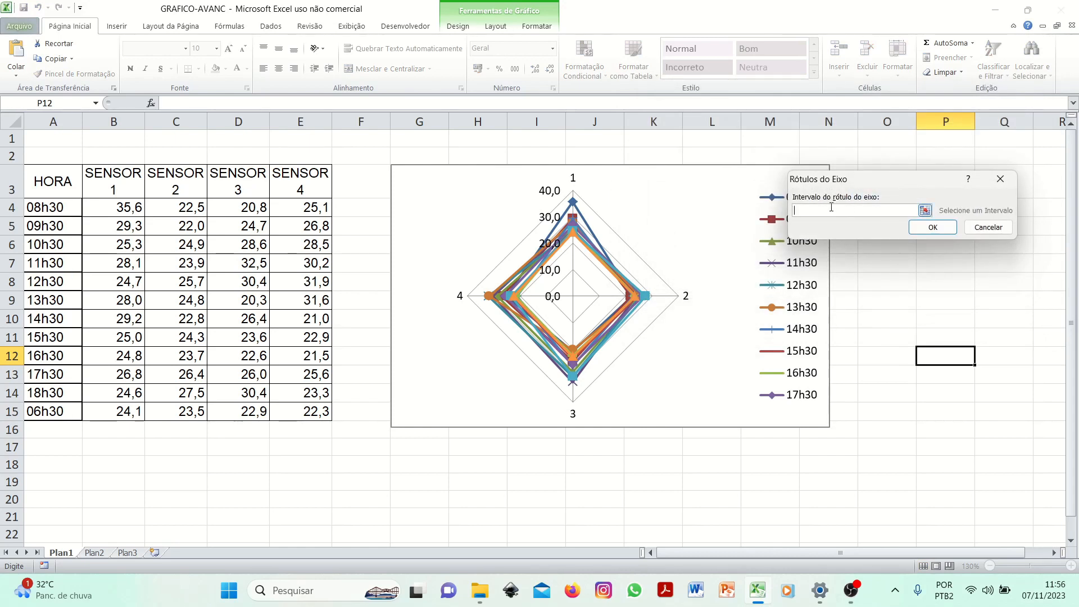
{"action": "left_click", "coordinate": [925, 211]}
{"action": "left_click_drag", "start_coordinate": [102, 189], "coordinate": [299, 189]}
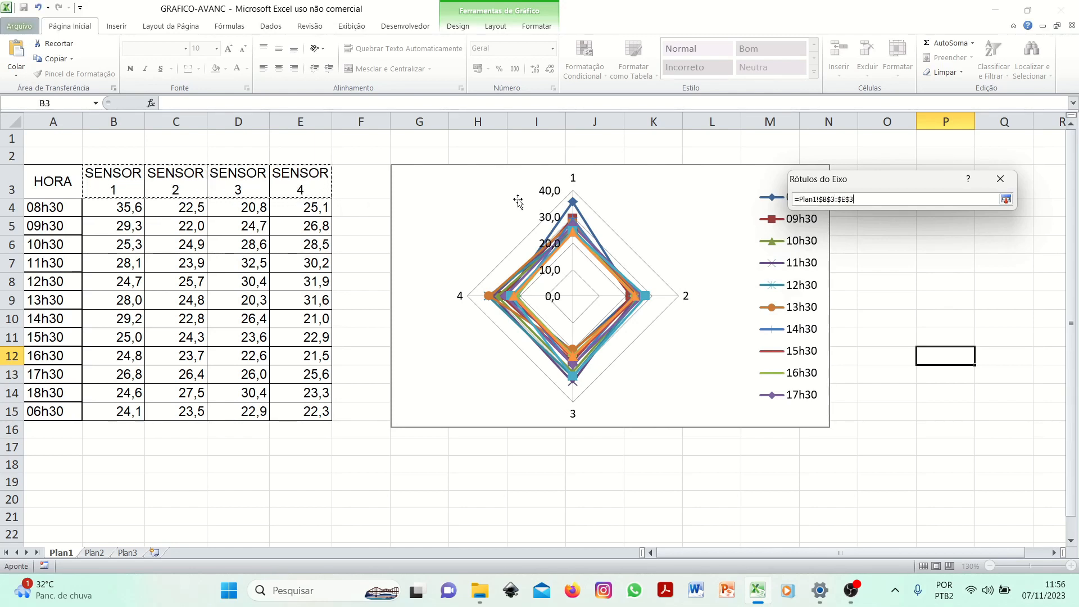
{"action": "left_click", "coordinate": [1006, 199]}
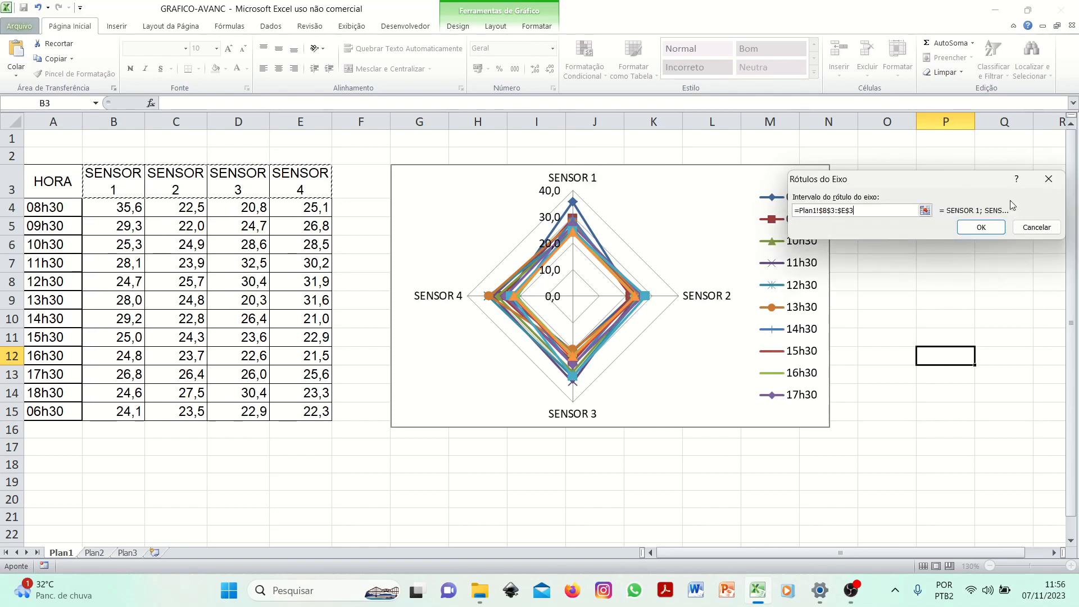
{"action": "left_click", "coordinate": [981, 227]}
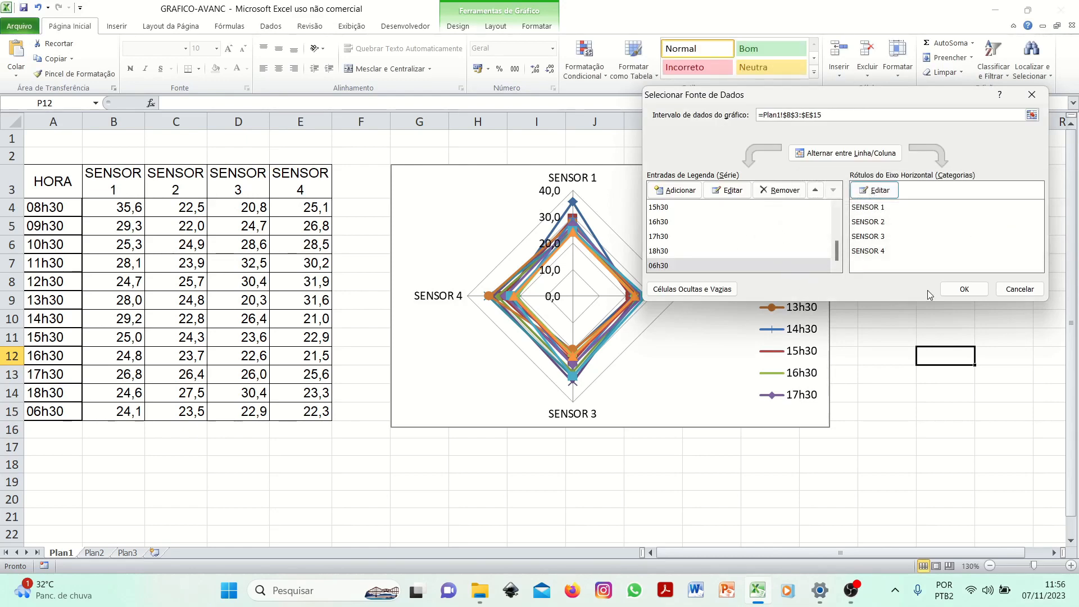
{"action": "left_click", "coordinate": [962, 288]}
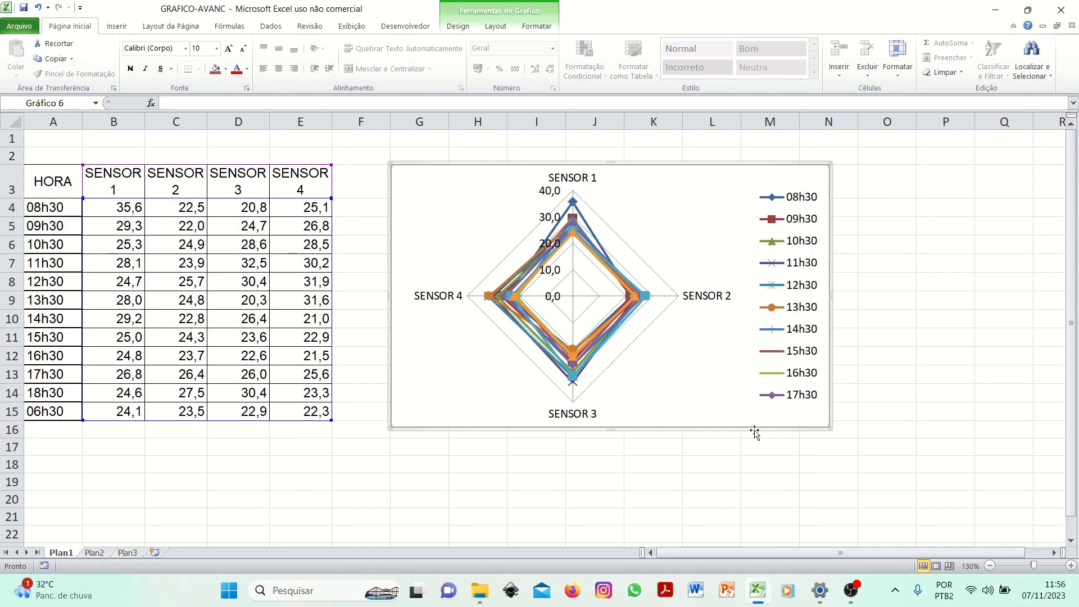
- Enlarge the chart by extending its lower and right edges
{"action": "left_click_drag", "start_coordinate": [610, 428], "coordinate": [618, 490]}
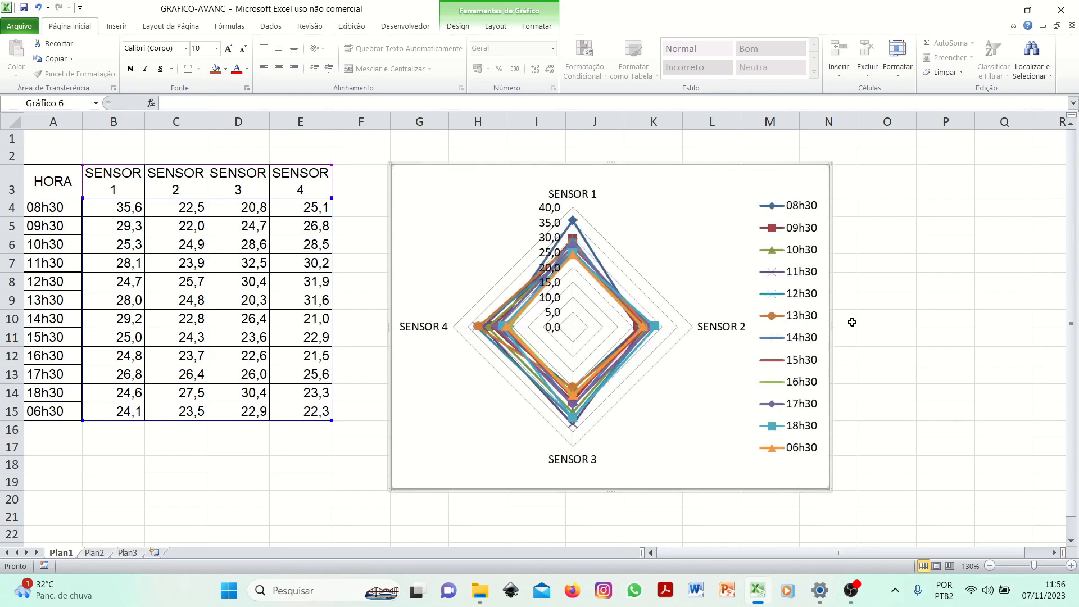
{"action": "left_click_drag", "start_coordinate": [831, 330], "coordinate": [873, 337]}
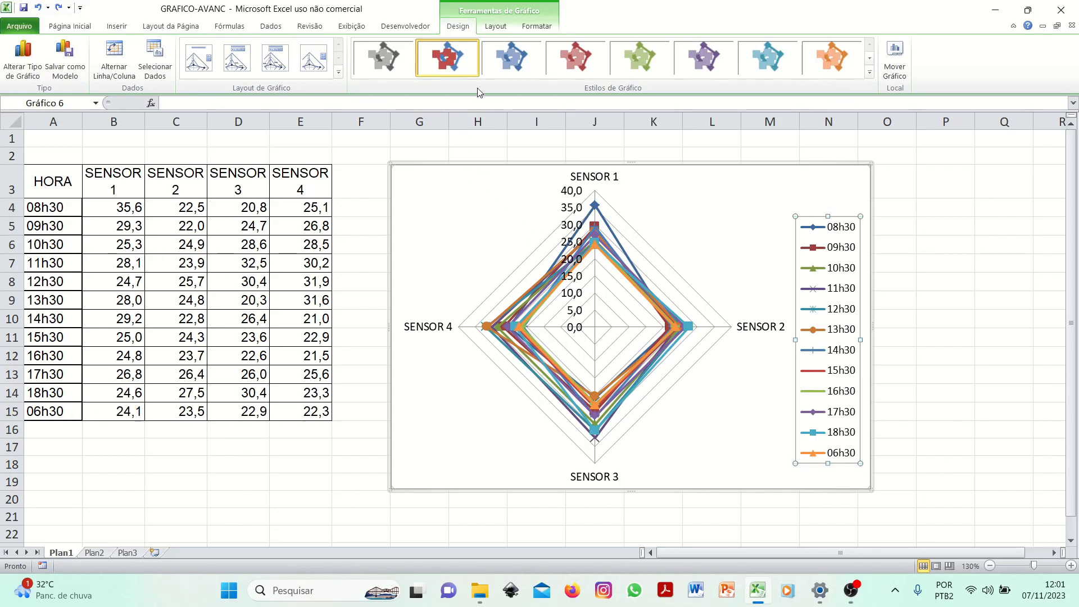
- Add a chart title above the chart reading "Temperaturas da sala (°C)"
{"action": "left_click", "coordinate": [495, 29]}
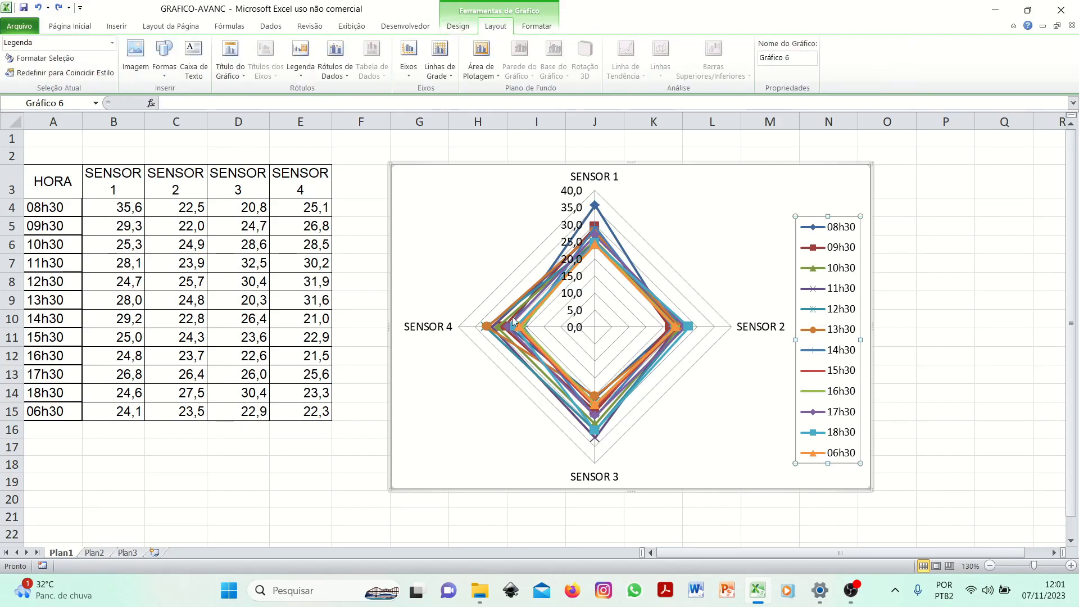
{"action": "left_click", "coordinate": [237, 77]}
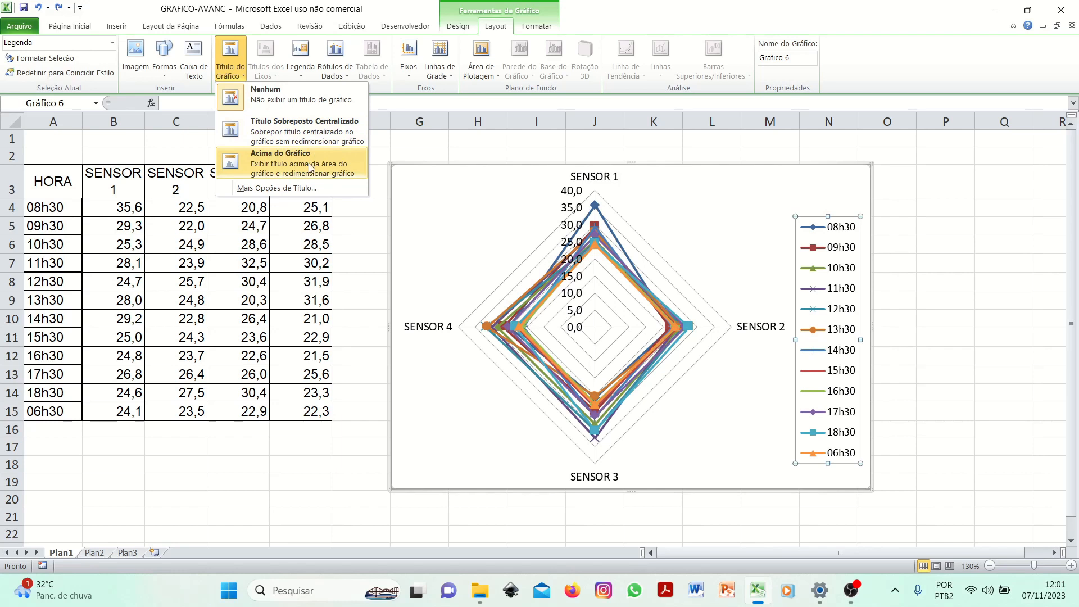
{"action": "left_click", "coordinate": [274, 166]}
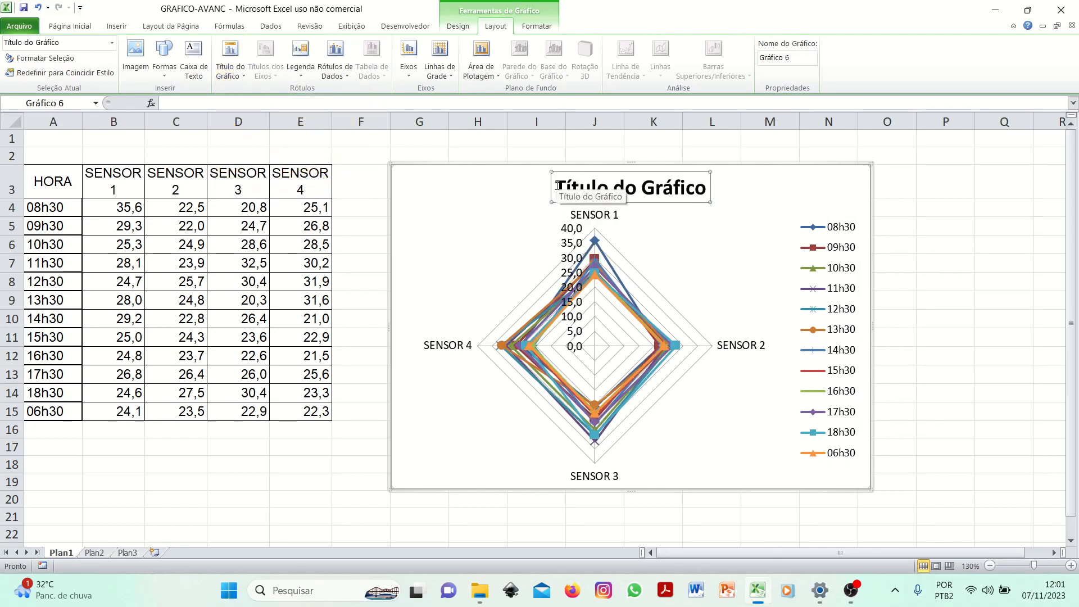
{"action": "type", "text": "Temperaturas"}
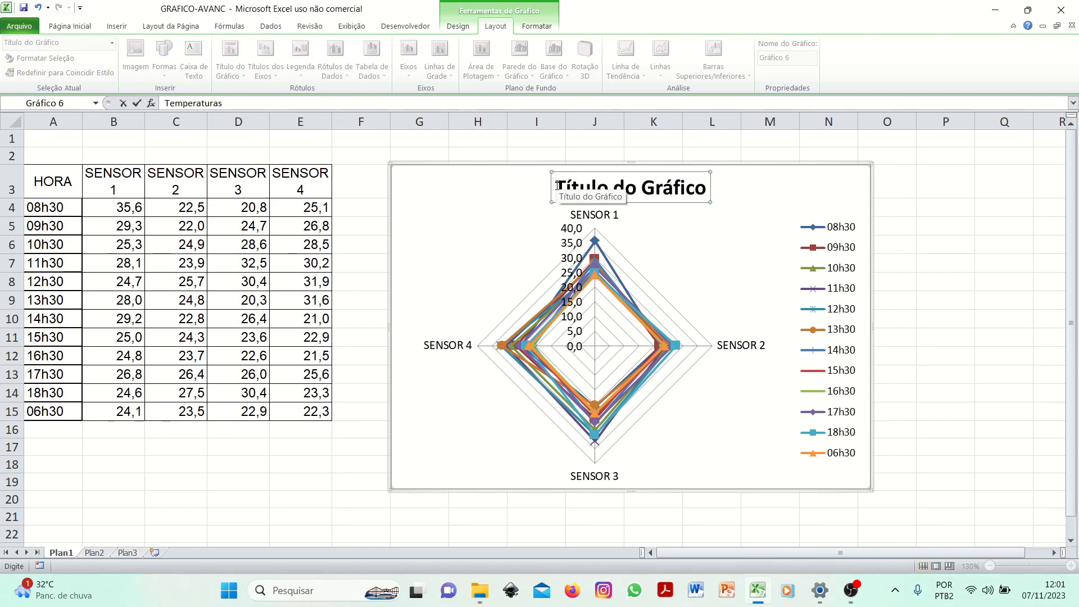
{"action": "key", "text": "Return"}
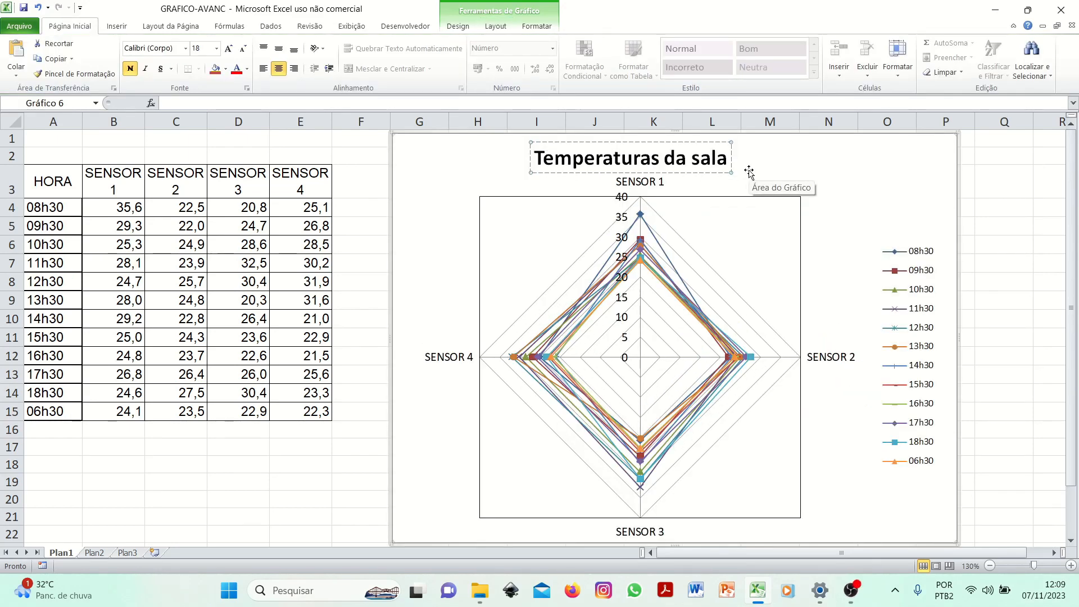
{"action": "type", "text": "(°C"}
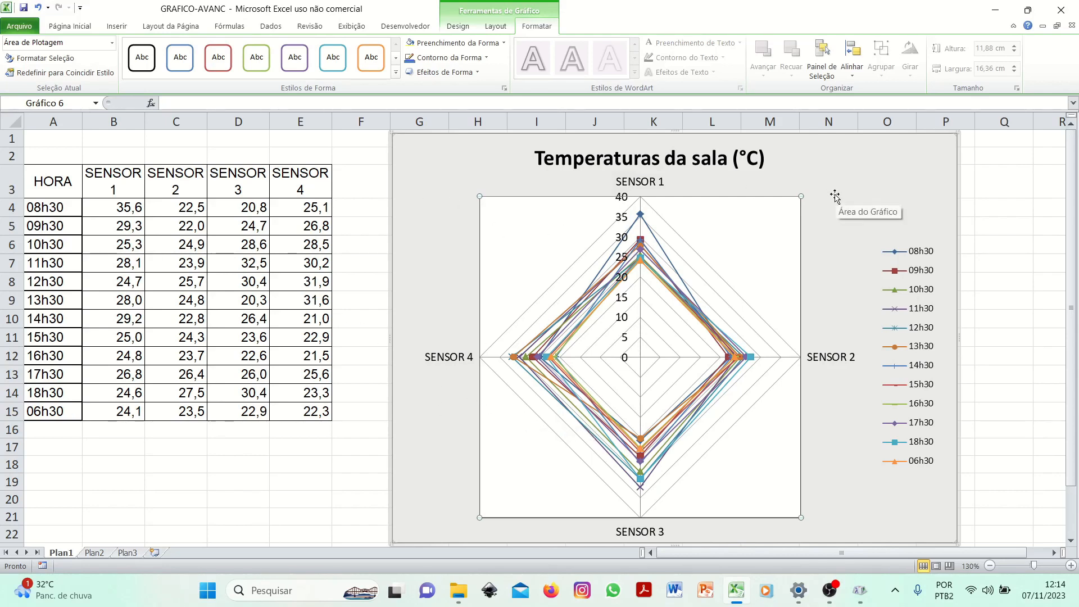
{"action": "scroll", "coordinate": [835, 197], "scroll_direction": "down", "scroll_amount": 1, "text": "ctrl"}
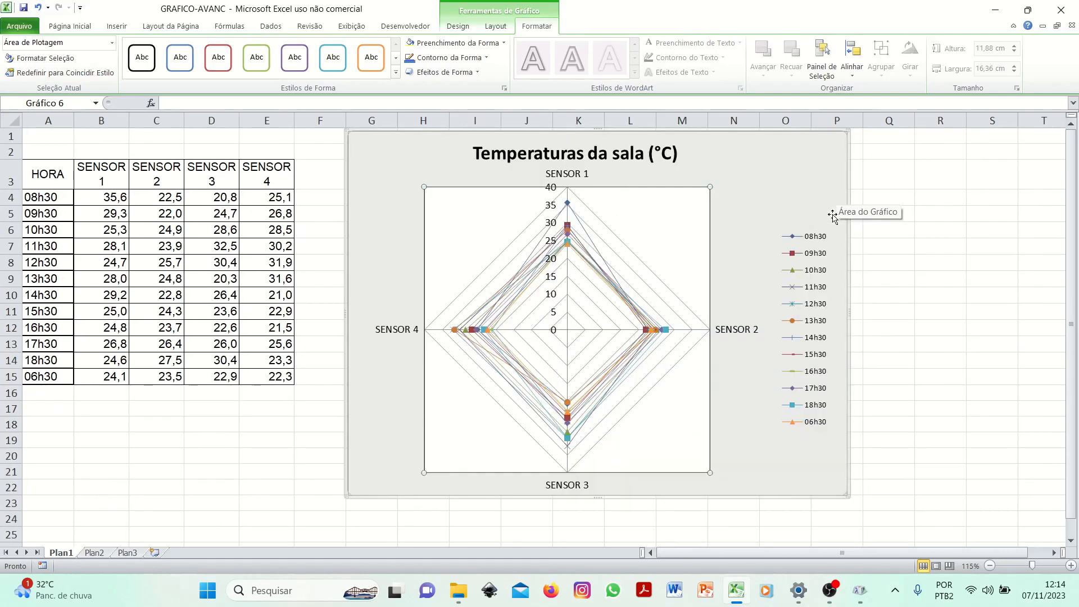
{"action": "right_click", "coordinate": [817, 182]}
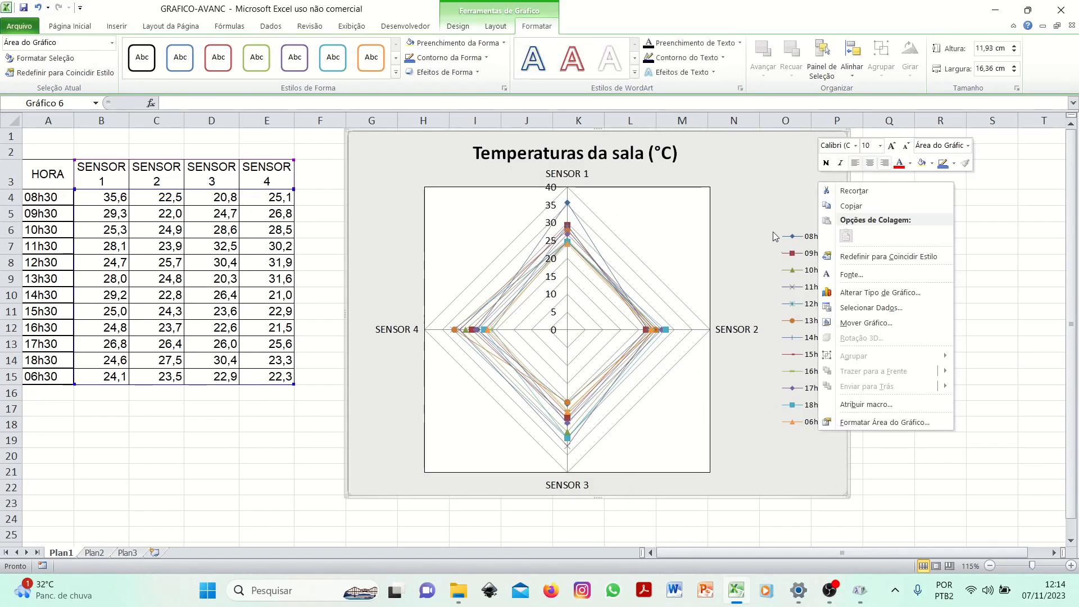
{"action": "left_click", "coordinate": [763, 426]}
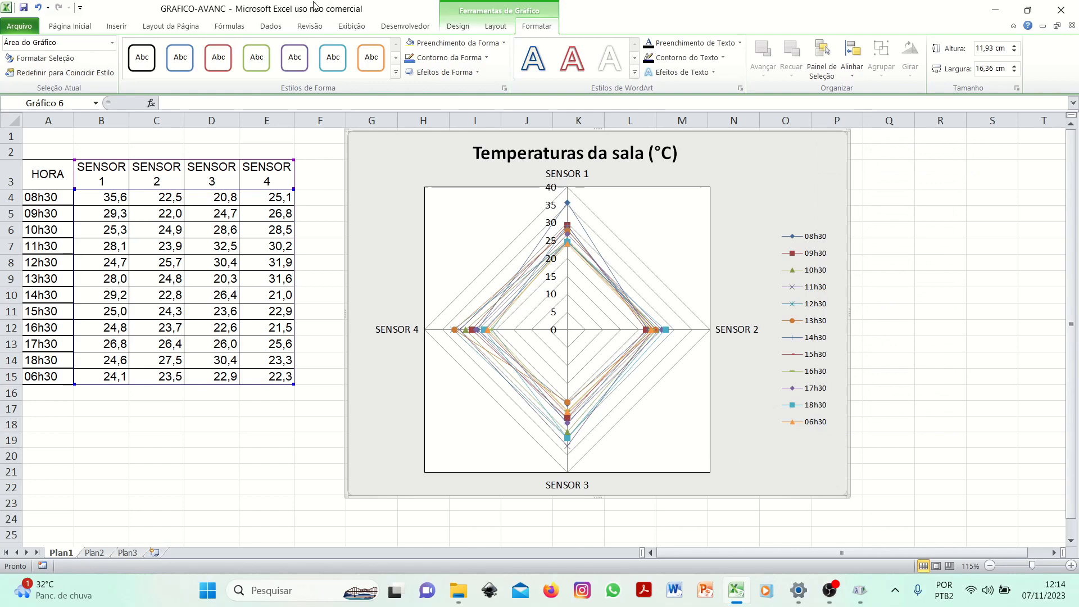
{"action": "left_click", "coordinate": [456, 43]}
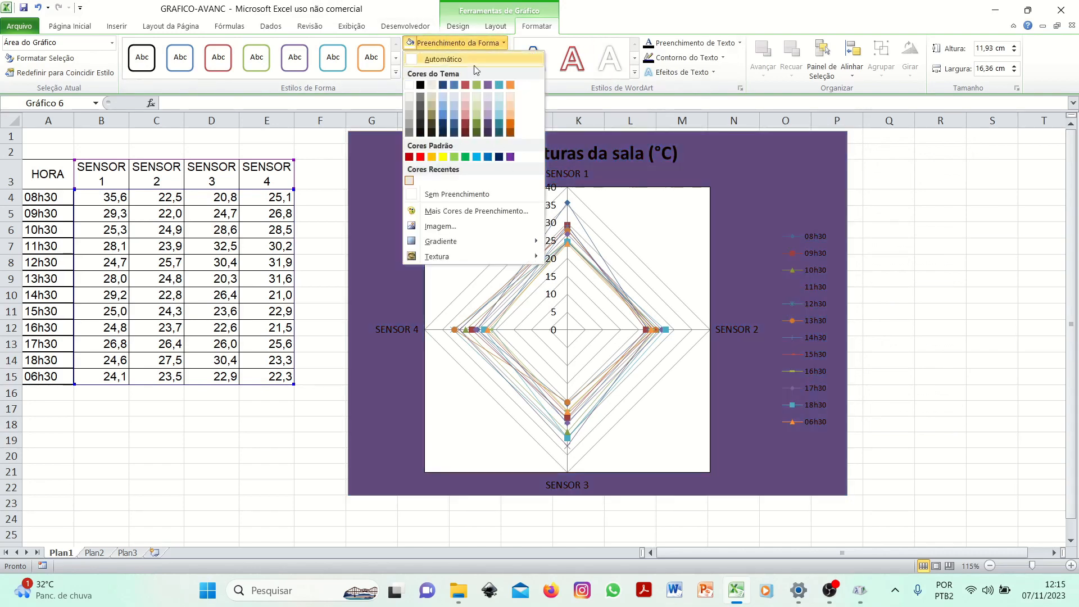
{"action": "left_click", "coordinate": [468, 43]}
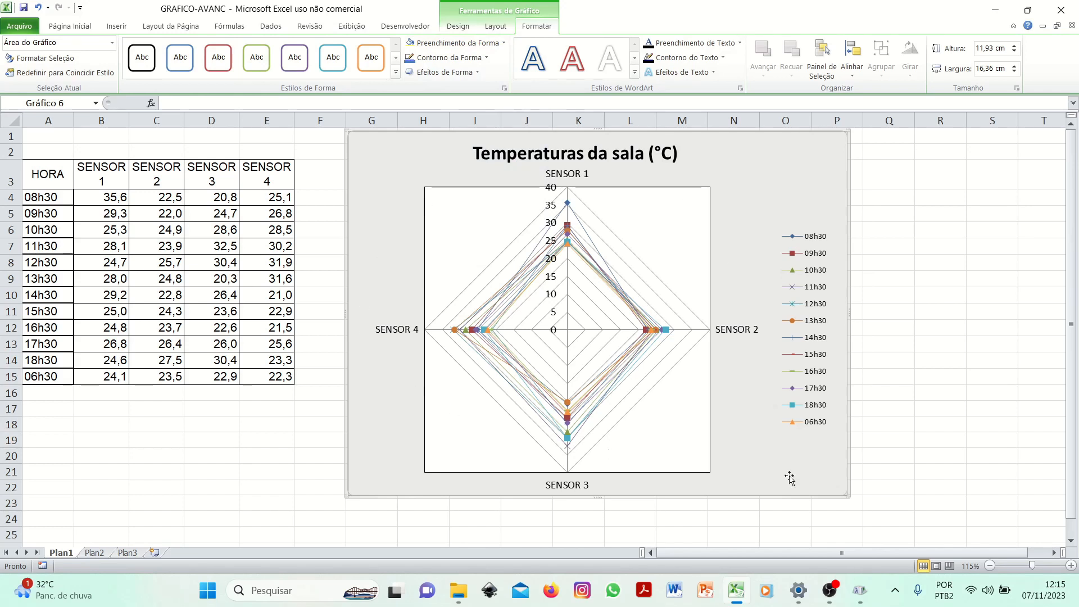
{"action": "left_click", "coordinate": [464, 259]}
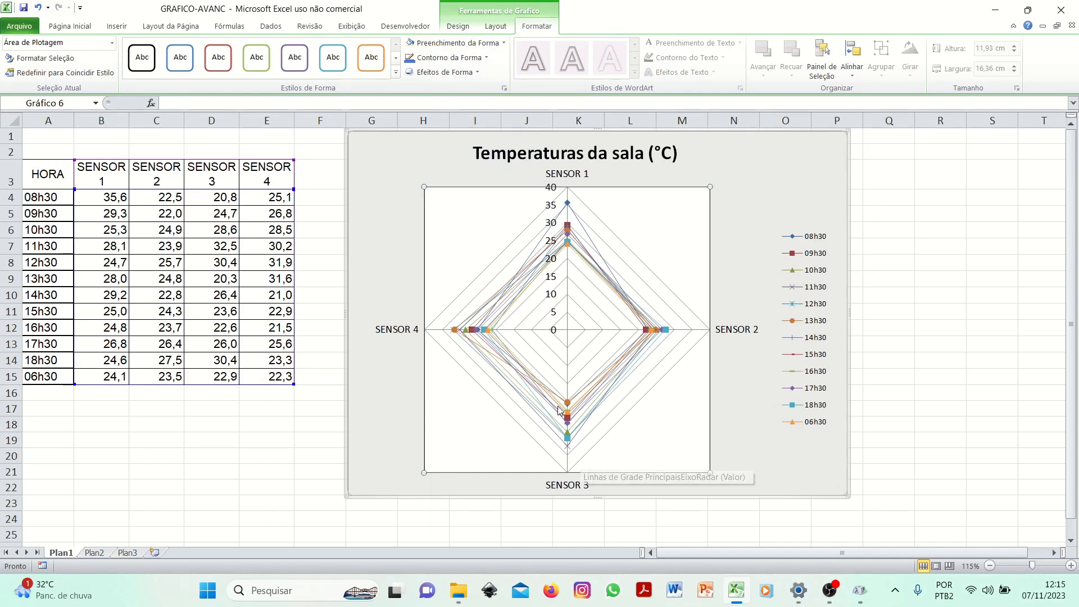
{"action": "mouse_move", "coordinate": [578, 396]}
{"action": "scroll", "coordinate": [579, 396], "scroll_direction": "up", "scroll_amount": 3}
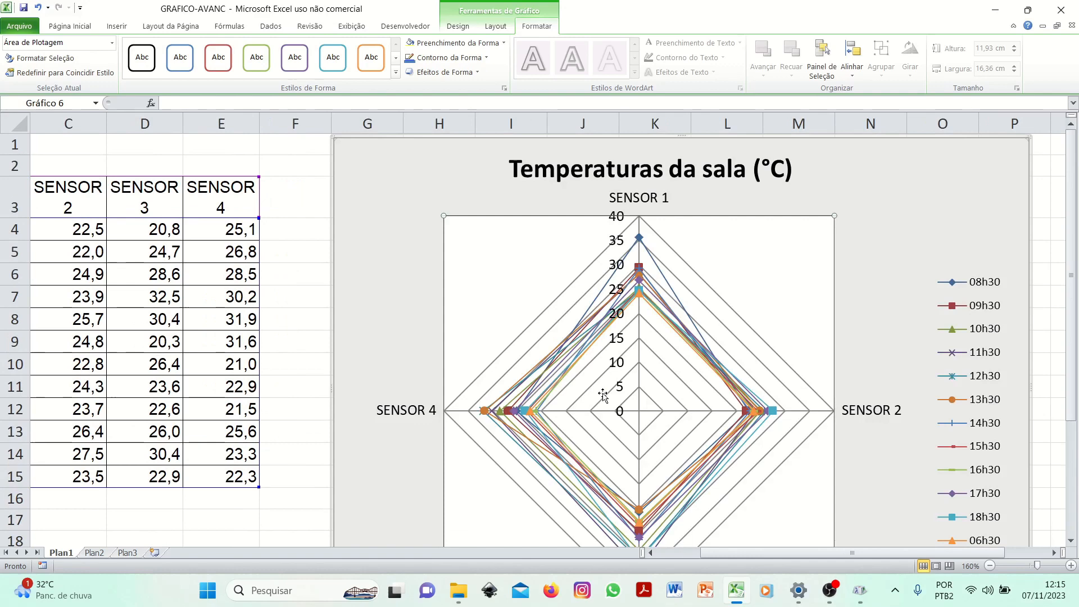